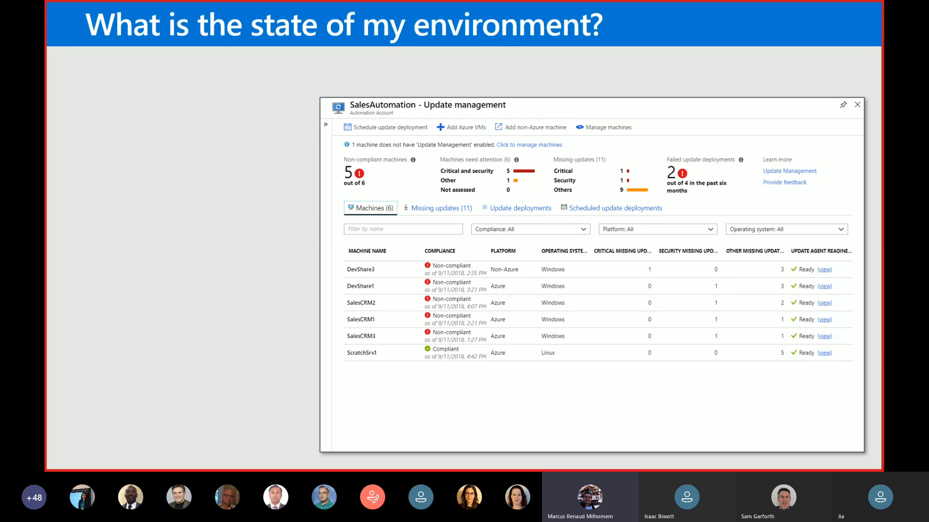
pyautogui.press('Right')
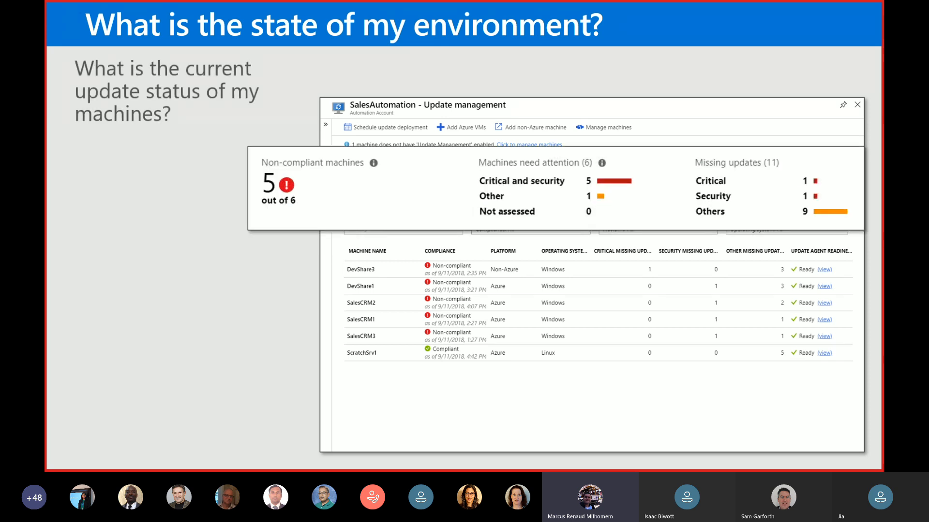
pyautogui.press('Right')
pyautogui.press('Right')
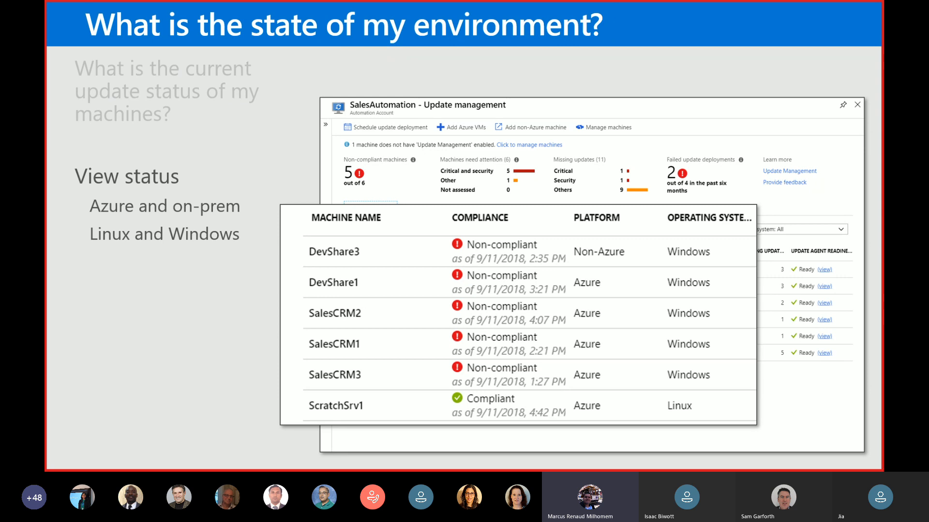
pyautogui.press('Right')
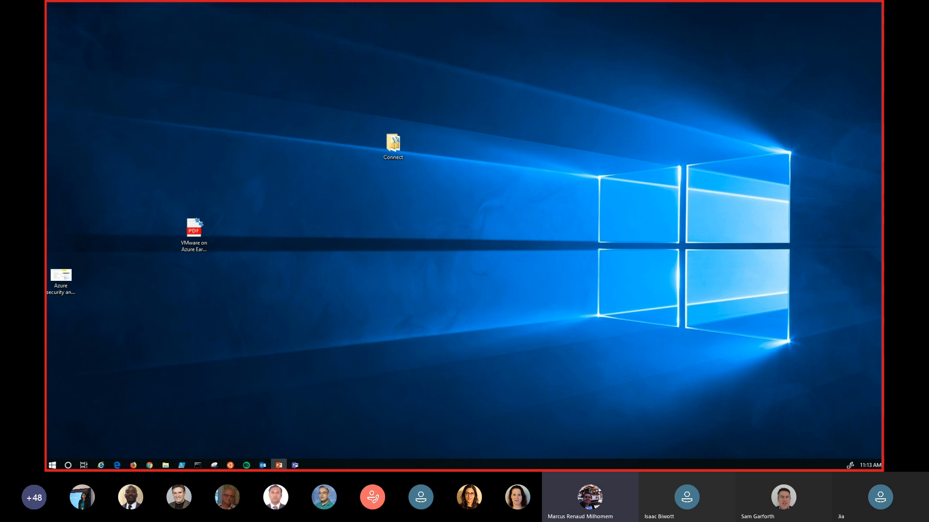
# - Bring the browser window showing the Azure portal's Automation Accounts onto this screen and maximize it
pyautogui.moveTo(47, 121); pyautogui.dragTo(537, 74)
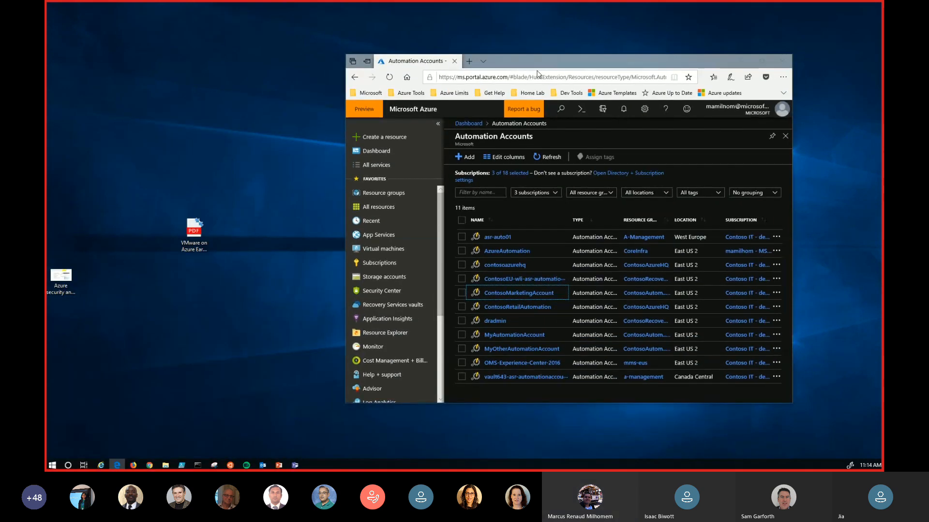
pyautogui.click(767, 64)
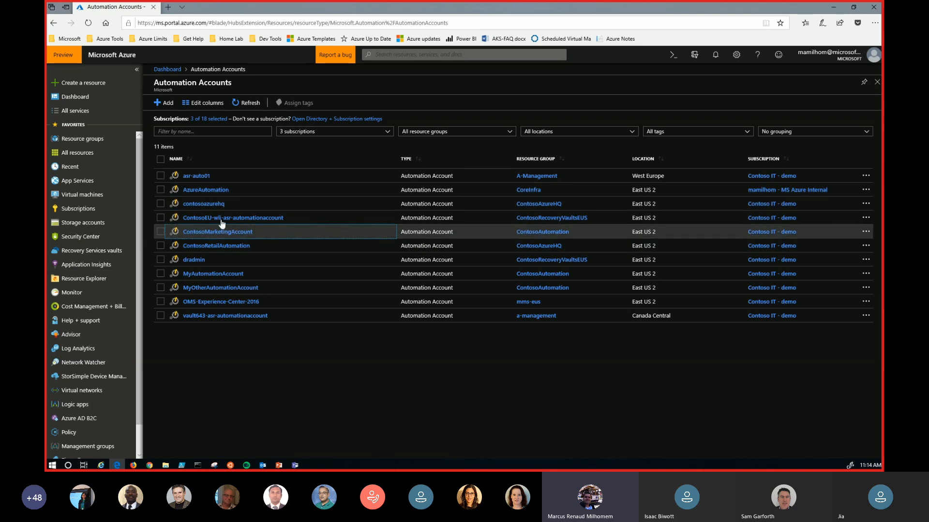
# - Open the virtual machines list and exclude the Contoso IT - demo subscription from its subscription filter
pyautogui.click(80, 199)
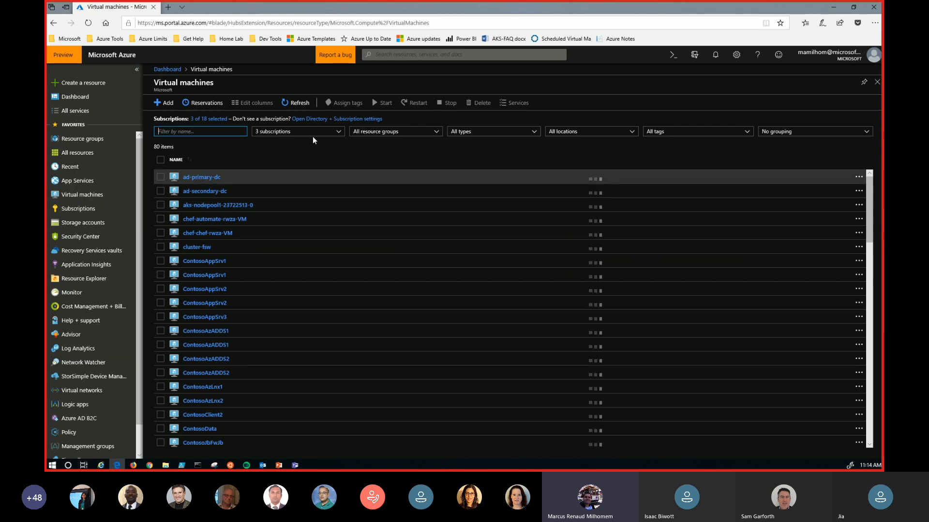
pyautogui.scroll(-2, 249, 245)
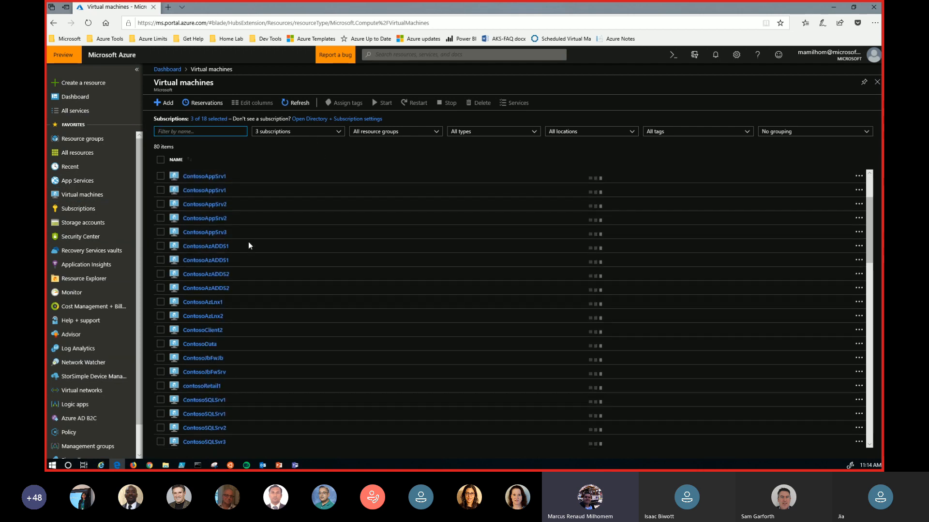
pyautogui.scroll(-6, 262, 242)
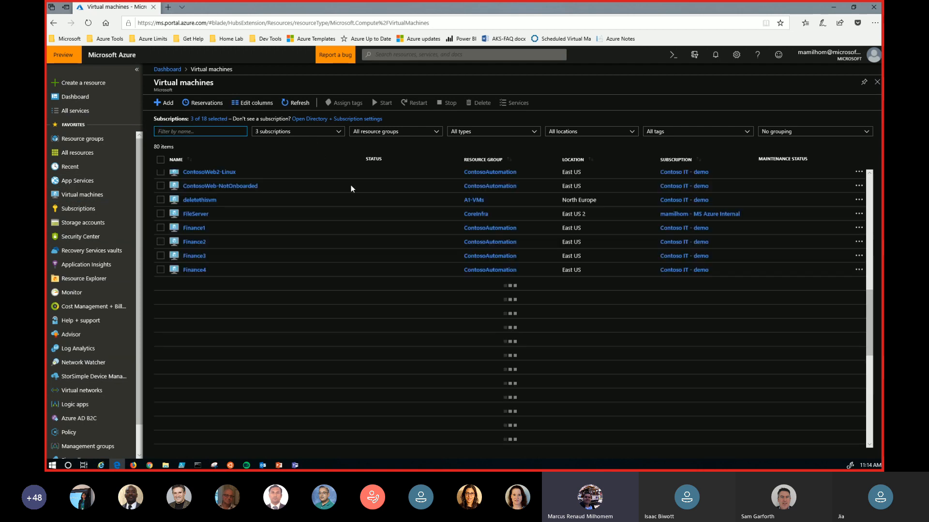
pyautogui.click(331, 138)
pyautogui.click(261, 164)
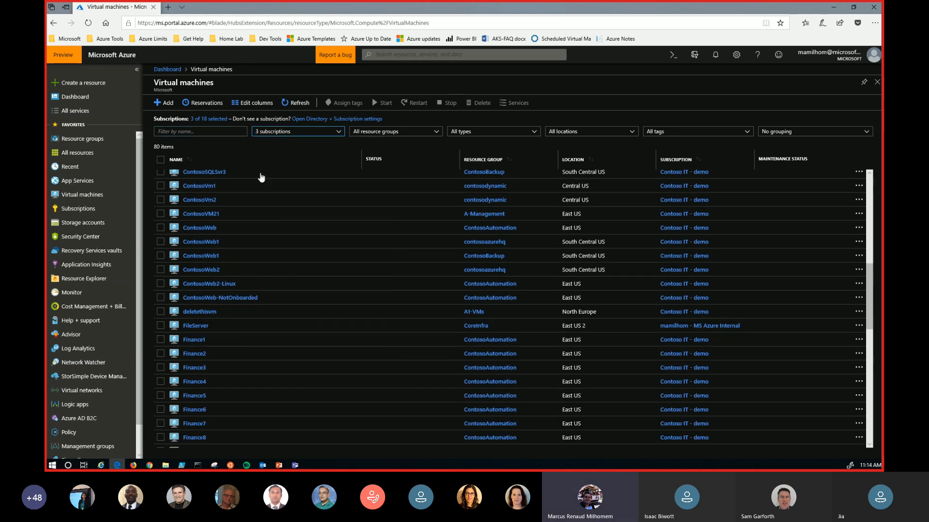
pyautogui.click(281, 138)
pyautogui.click(260, 170)
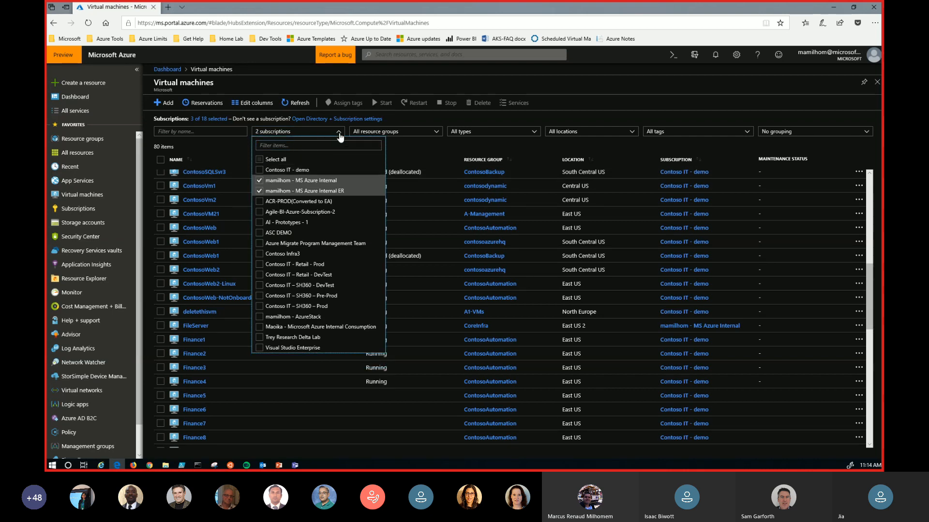
pyautogui.click(339, 135)
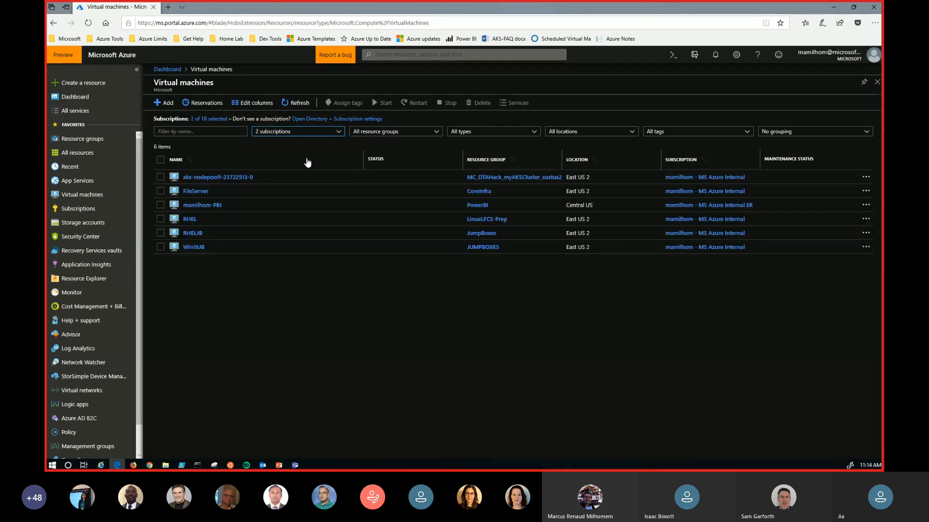
# - Open the Update management page of the RHEL virtual machine
pyautogui.click(192, 220)
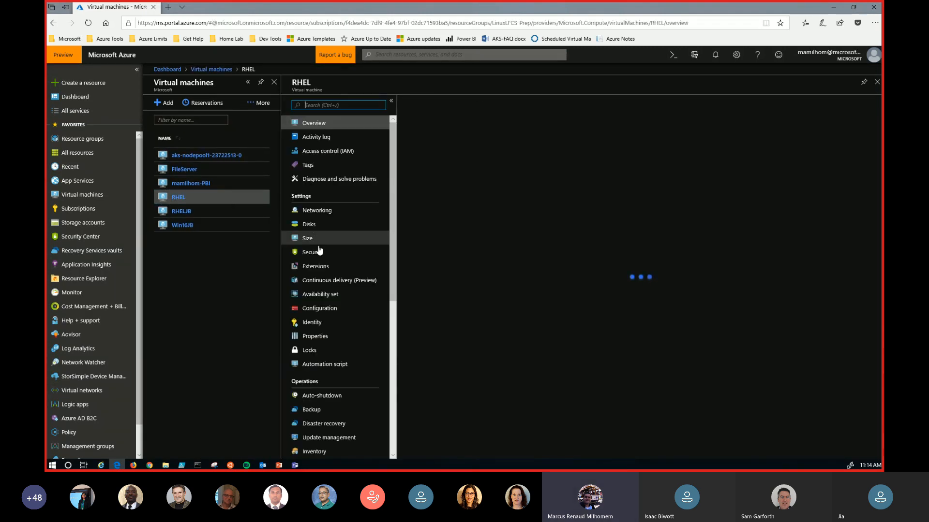
pyautogui.scroll(-3, 340, 190)
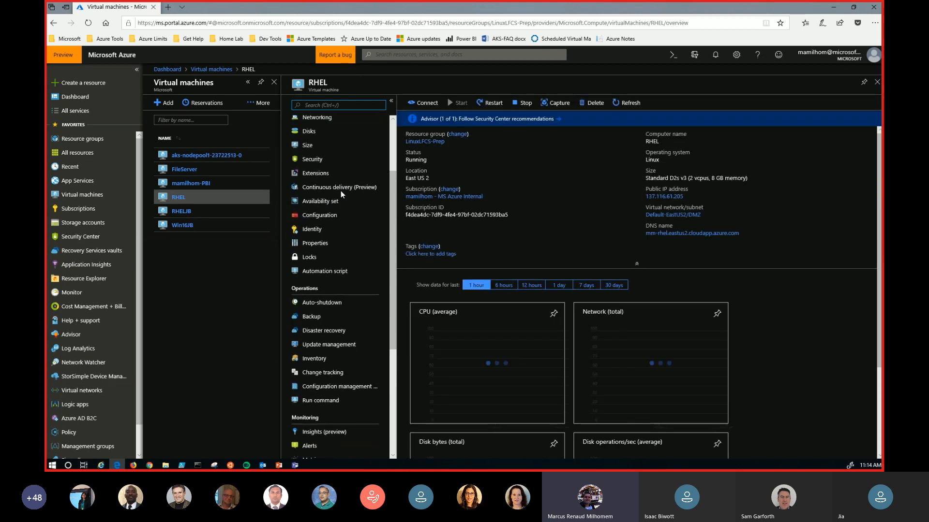
pyautogui.click(320, 346)
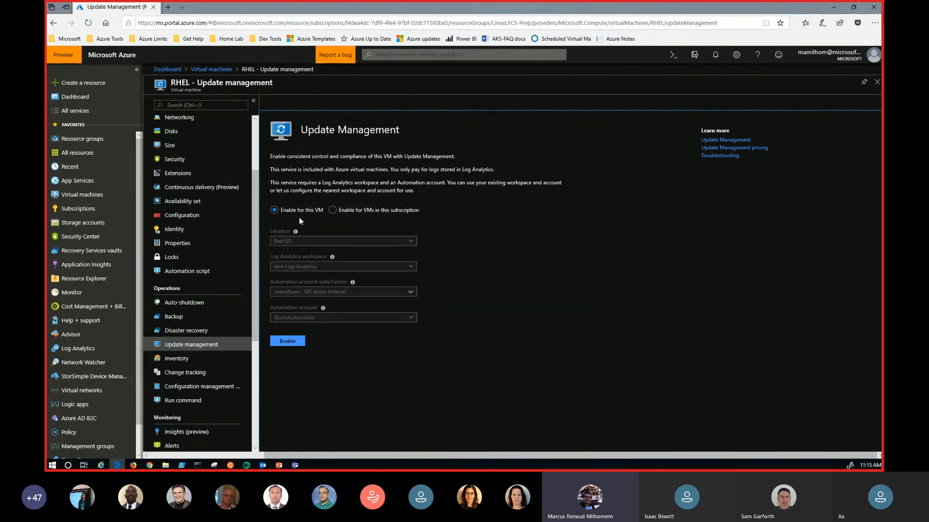
# - Review the option to enable Update Management for VMs in this subscription, reselect this VM only, and close the page discarding the edits
pyautogui.click(330, 211)
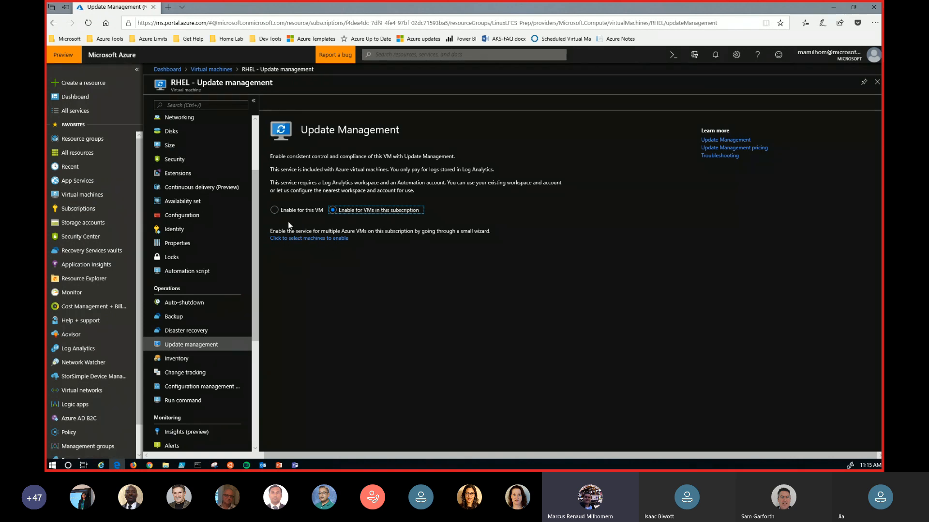
pyautogui.click(278, 211)
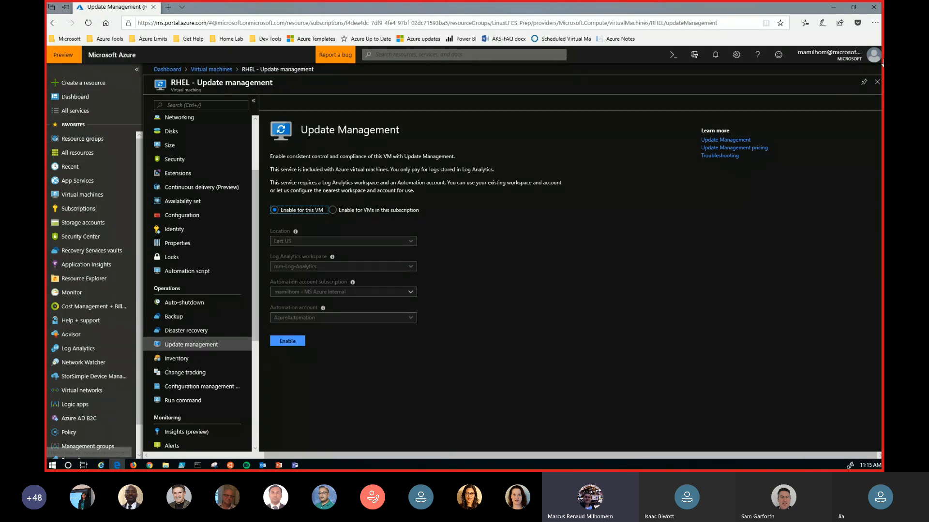
pyautogui.click(877, 82)
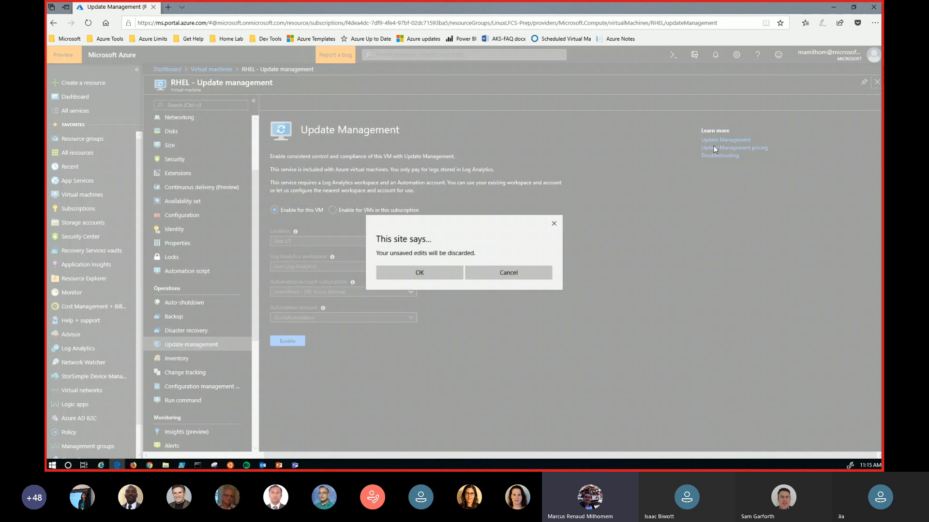
pyautogui.click(421, 275)
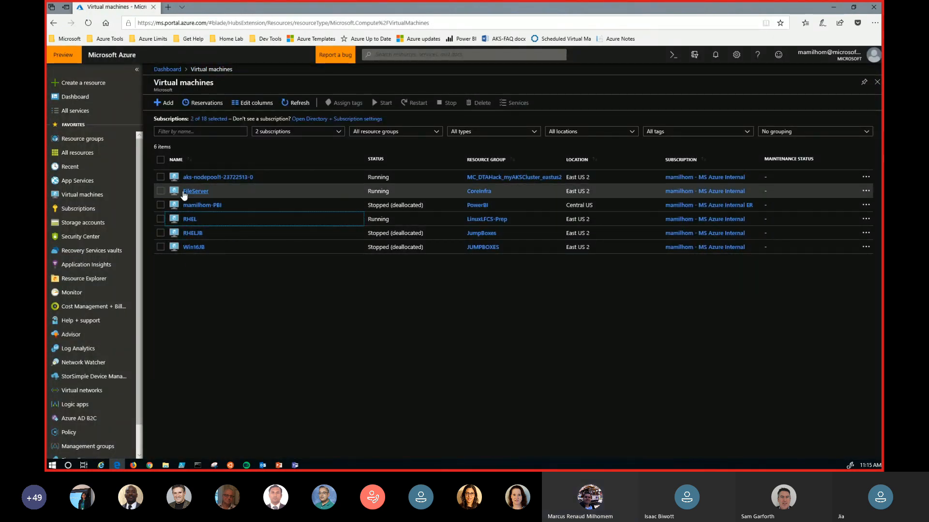
# - Examine the missing updates on the FileServer virtual machine's Update management page and close it
pyautogui.click(187, 192)
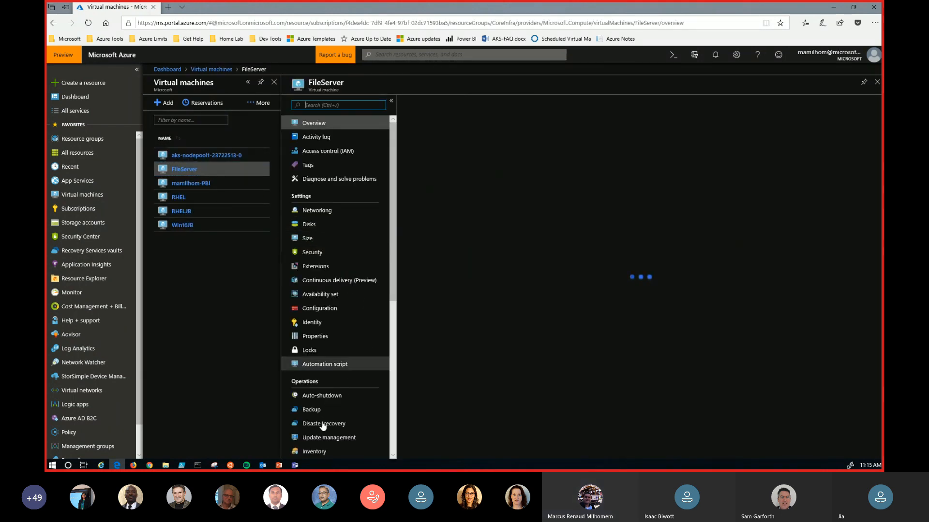
pyautogui.scroll(-3, 333, 269)
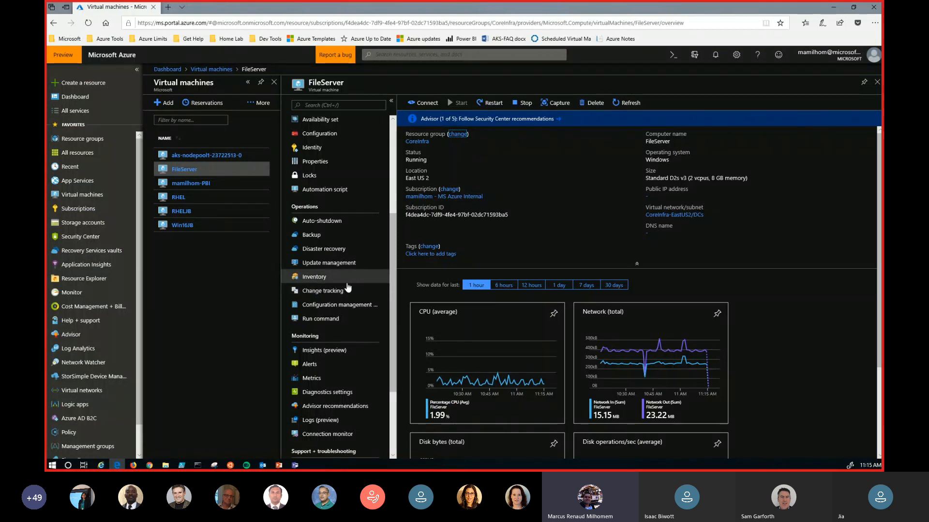
pyautogui.click(325, 264)
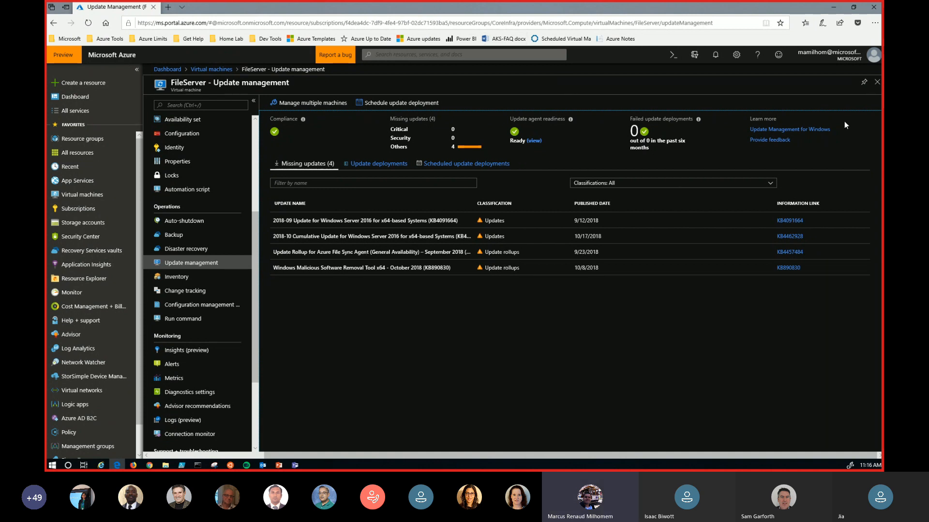
pyautogui.click(878, 84)
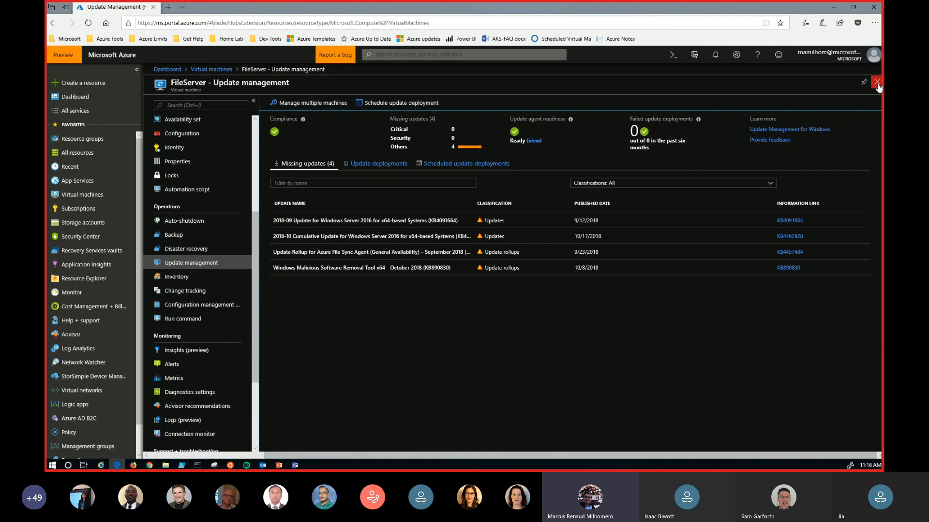
# - Filter all services for "automation" and open Automation Accounts
pyautogui.click(61, 114)
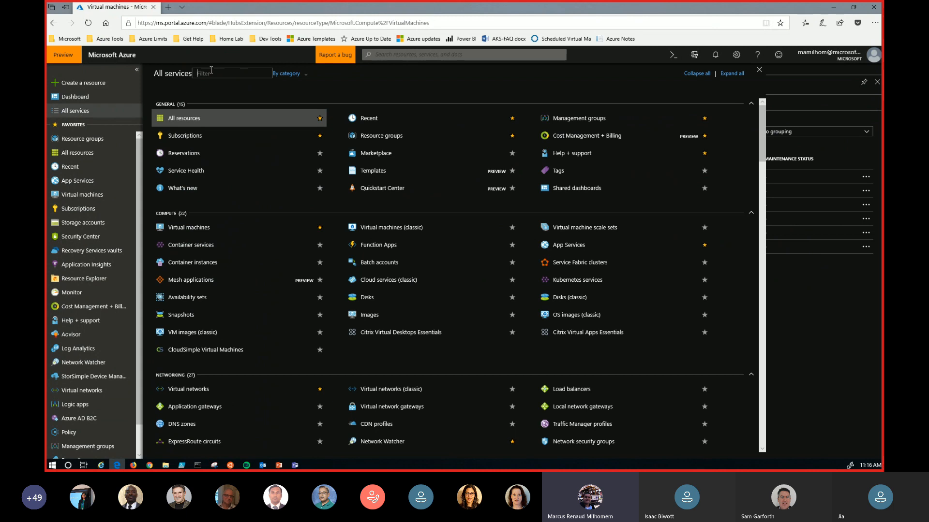
pyautogui.write('automation')
pyautogui.click(210, 107)
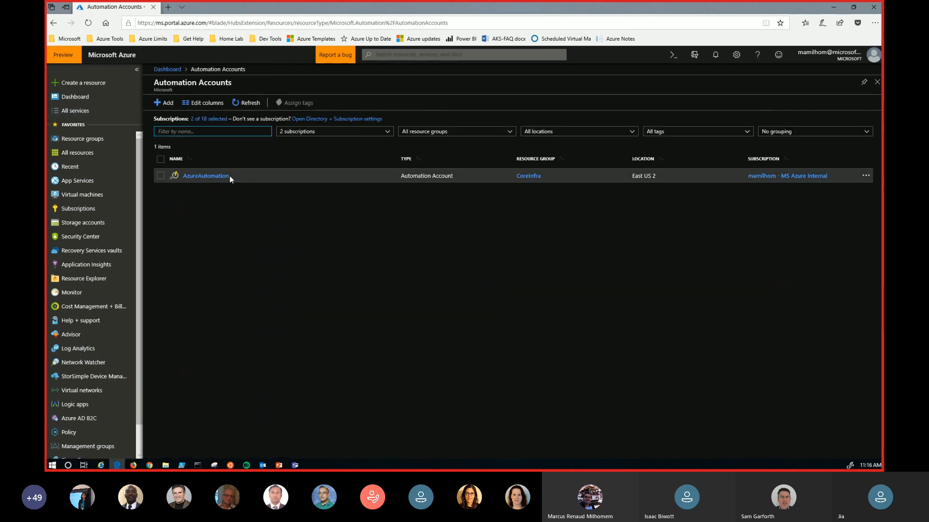
# - Add the Contoso IT - demo subscription to the Automation Accounts subscription filter
pyautogui.click(336, 134)
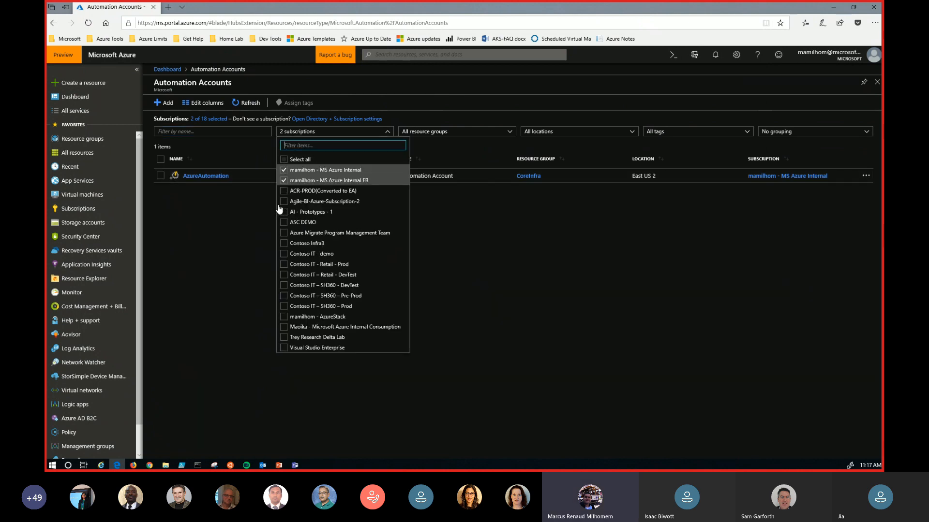
pyautogui.click(285, 254)
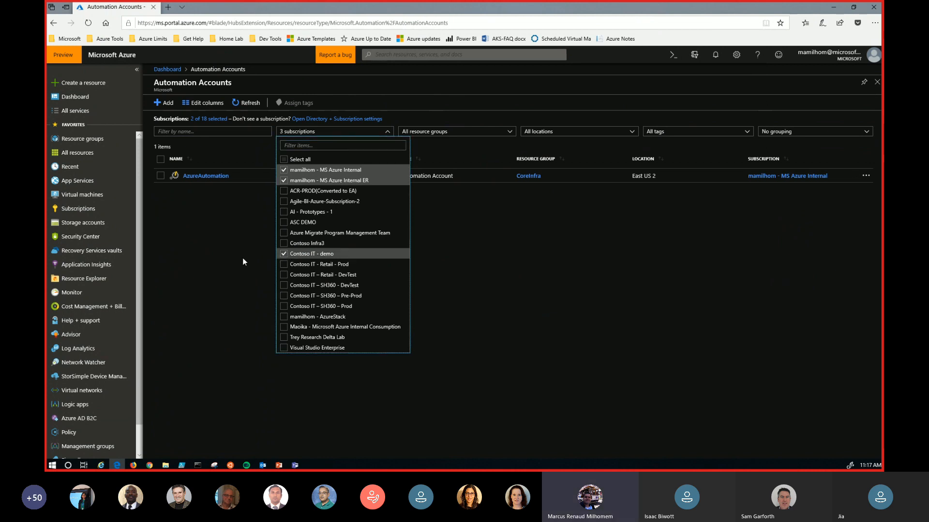
pyautogui.click(232, 259)
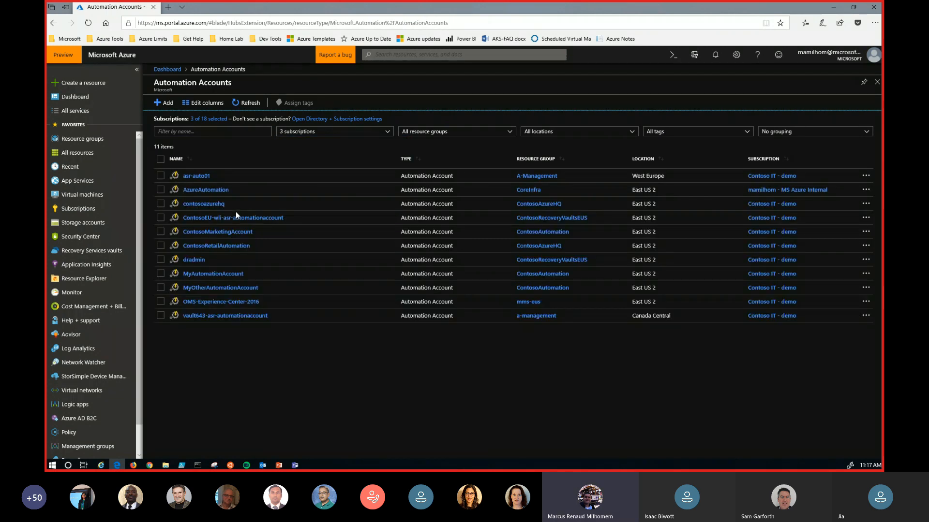
# - Open Update management for ContosoMarketingAccount and look through its list of machines and their compliance
pyautogui.click(201, 233)
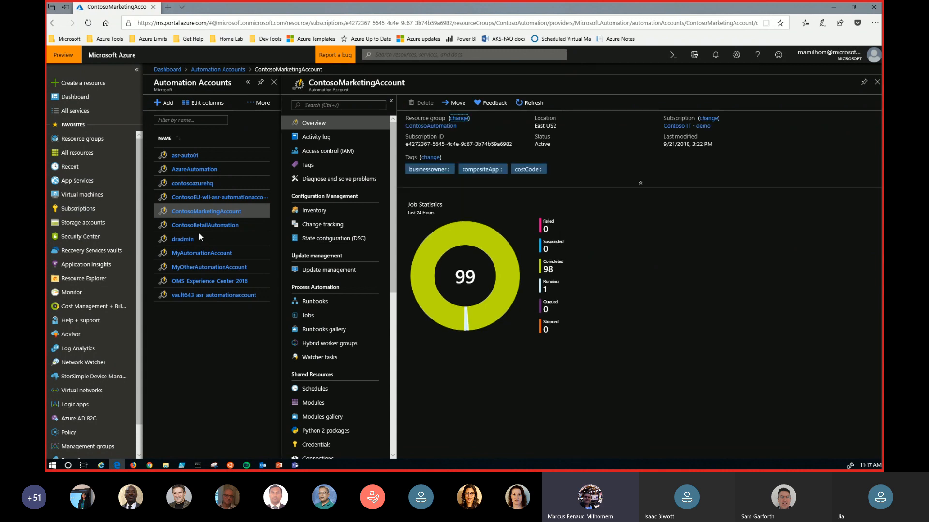
pyautogui.click(318, 271)
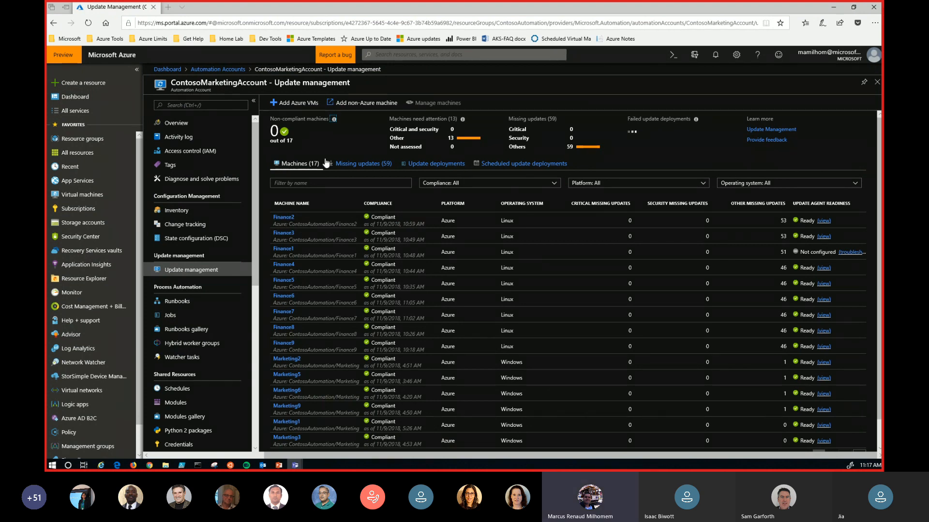
pyautogui.scroll(-2, 350, 263)
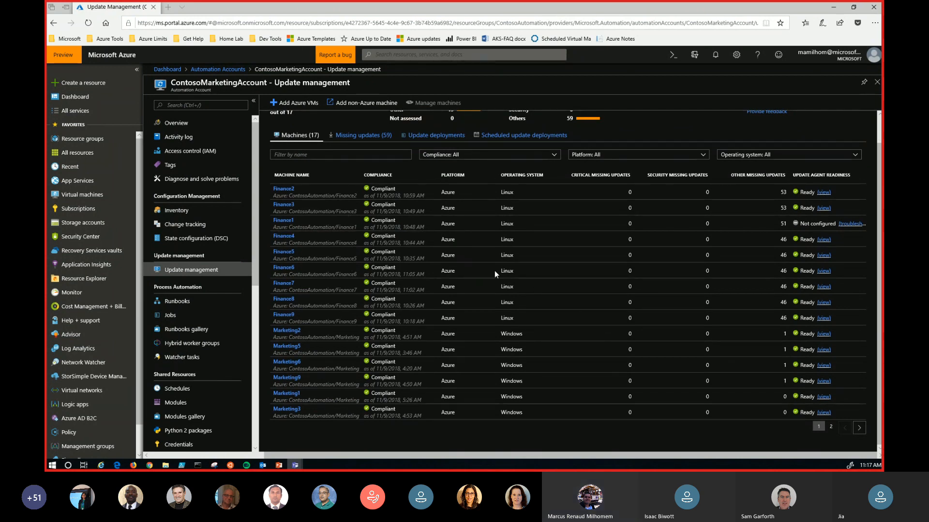
pyautogui.scroll(2, 455, 277)
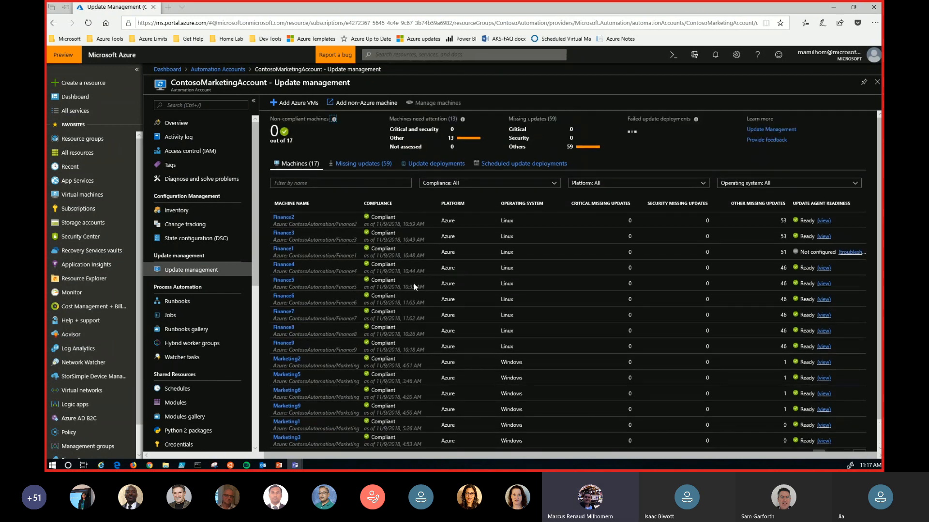
# - Examine the missing updates, including apparmor, and the update deployment history of ContosoMarketingAccount
pyautogui.click(344, 163)
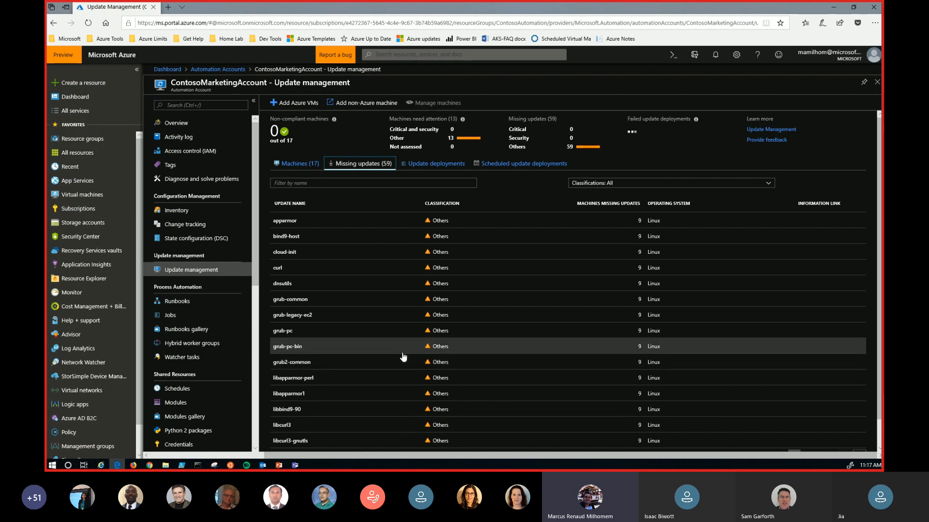
pyautogui.click(285, 221)
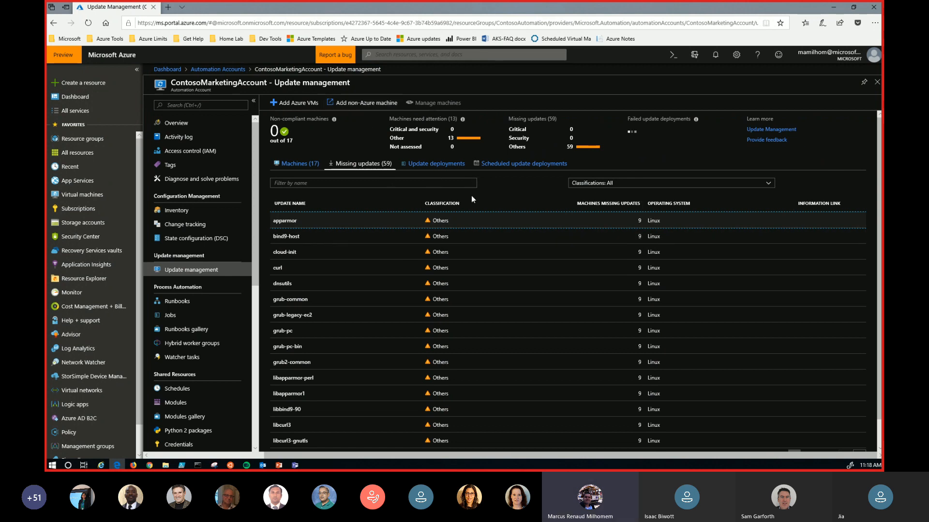
pyautogui.click(432, 166)
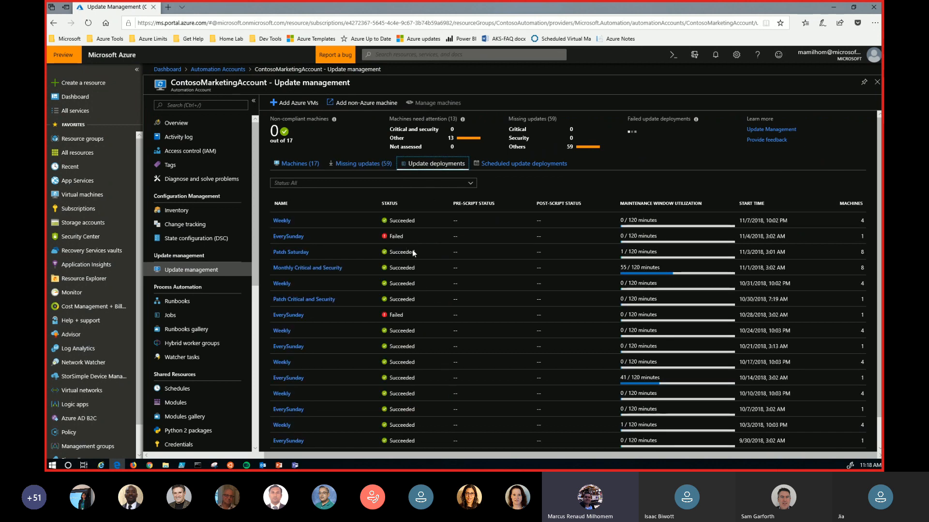
pyautogui.scroll(-2, 410, 312)
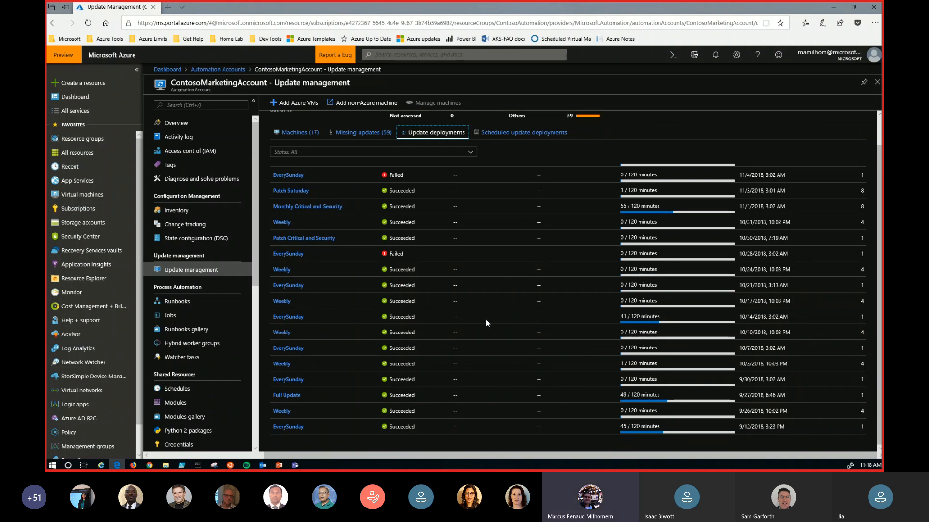
# - Review the update deployment history and the scheduled update deployments of ContosoMarketingAccount, and return to the Automation Accounts list
pyautogui.click(287, 319)
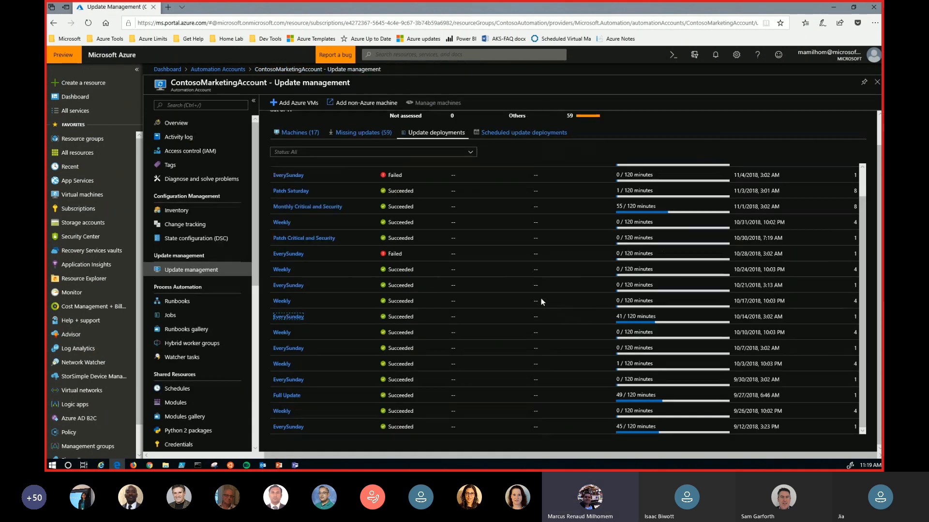
pyautogui.scroll(2, 501, 320)
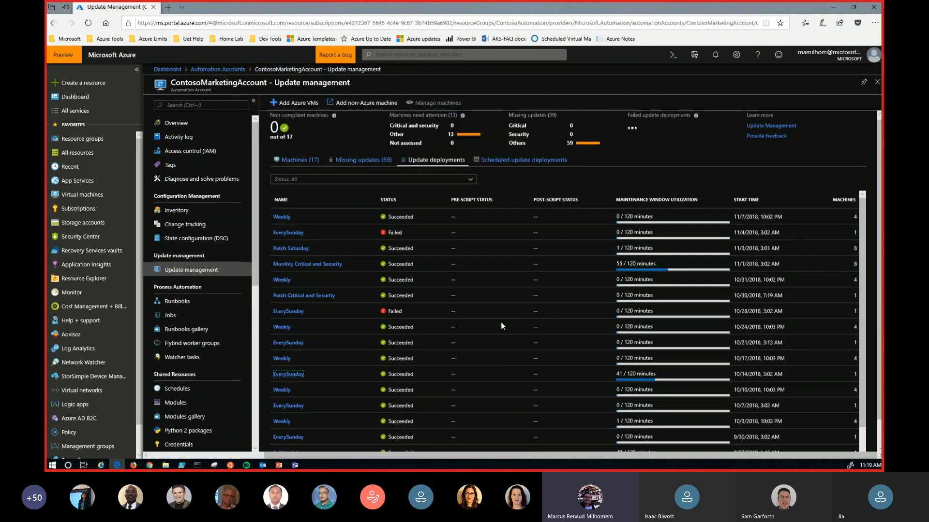
pyautogui.click(535, 166)
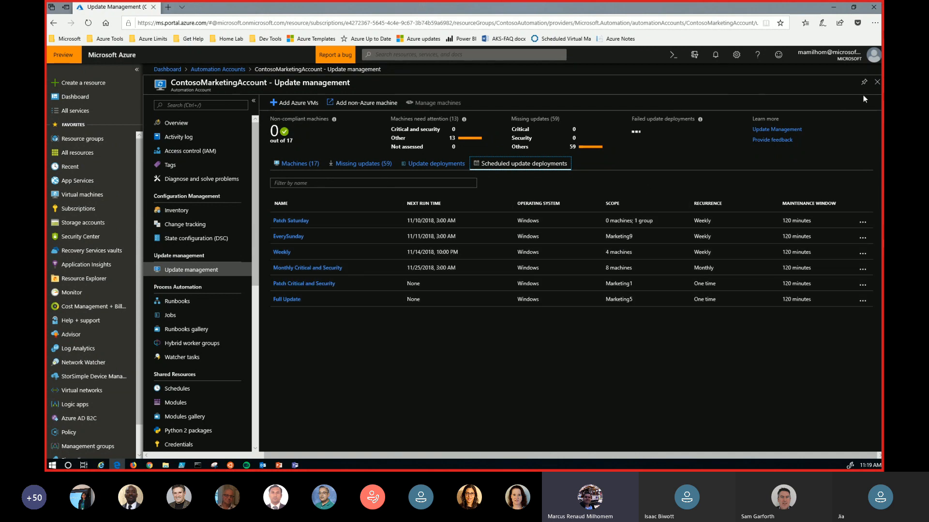
pyautogui.click(877, 82)
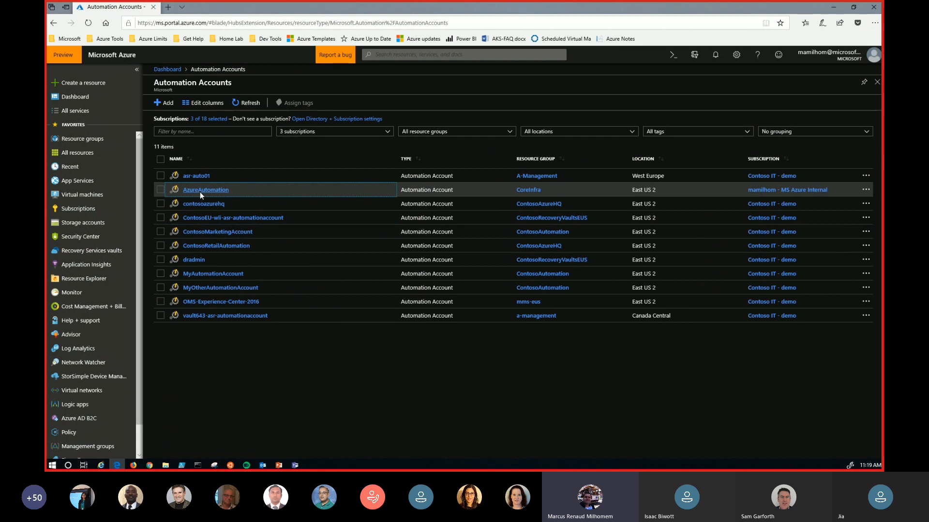
# - Open Update management for the AzureAutomation account and start a new update deployment named "test"
pyautogui.click(200, 192)
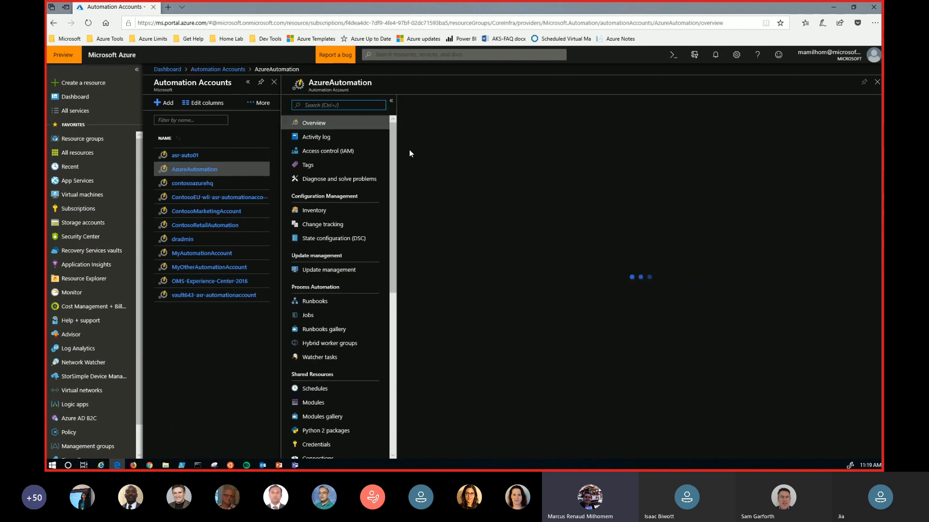
pyautogui.click(329, 272)
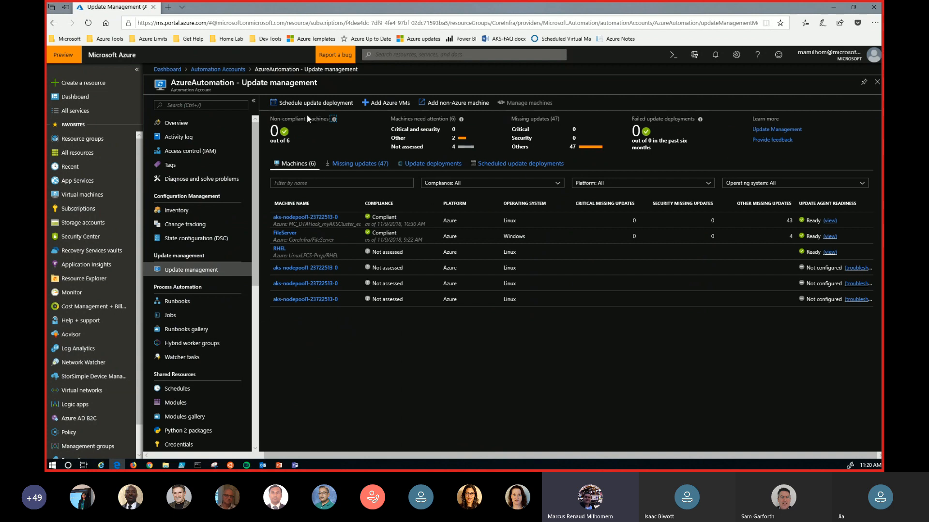
pyautogui.click(300, 103)
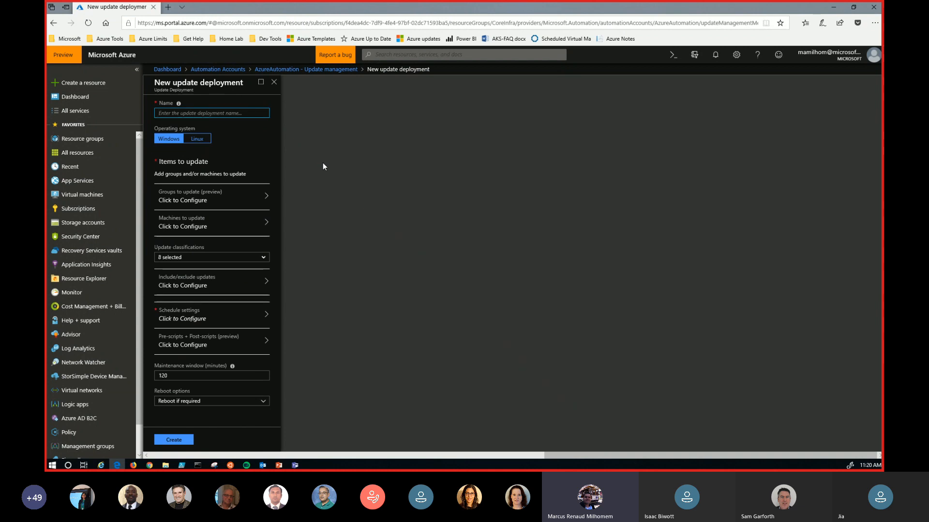
pyautogui.write('teste')
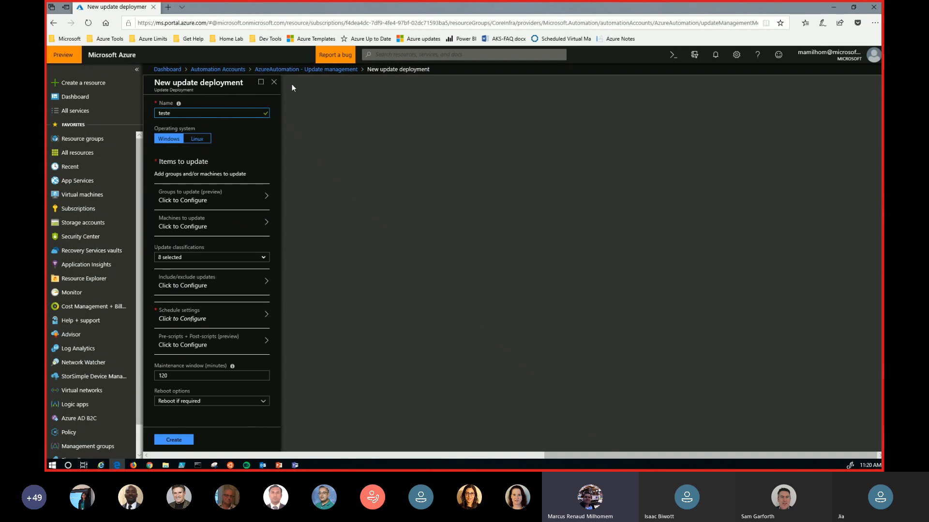
pyautogui.press('BackSpace')
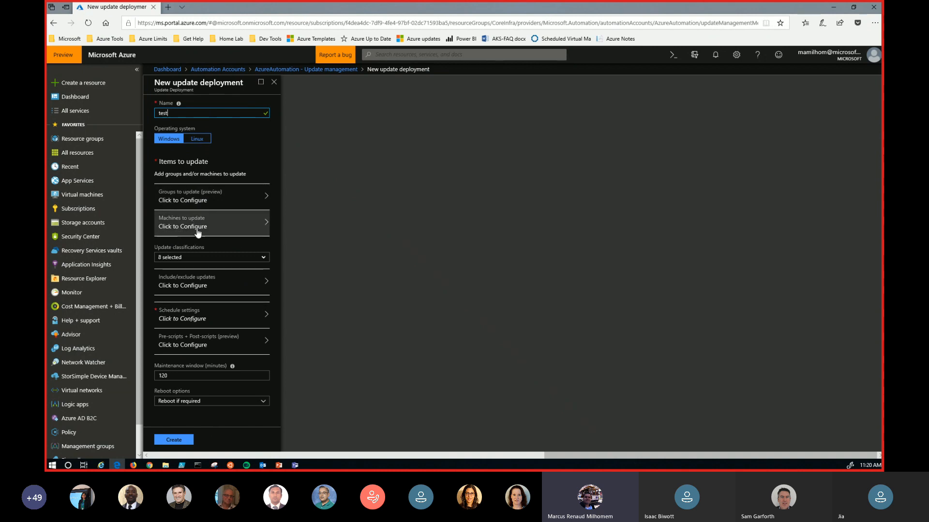
# - View the items of type Machines that can be selected for the deployment, and leave the selection without adding any
pyautogui.click(169, 228)
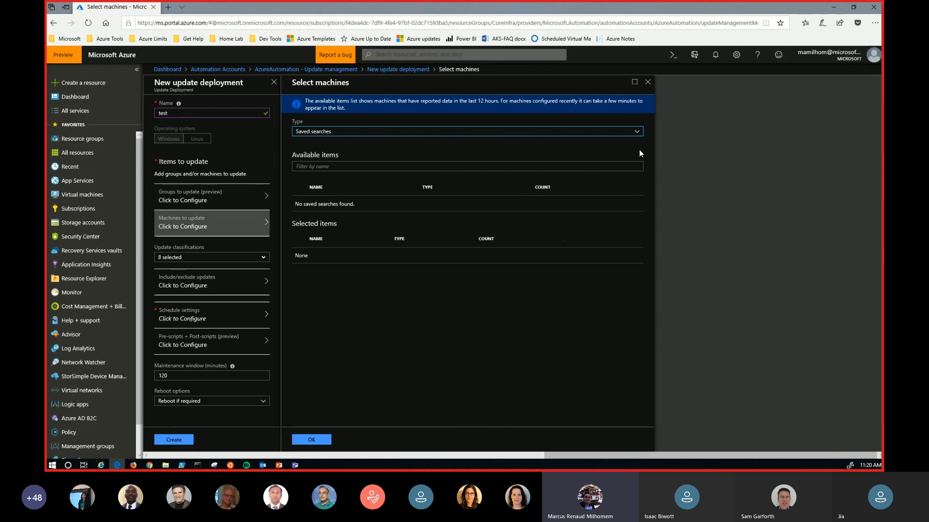
pyautogui.click(636, 133)
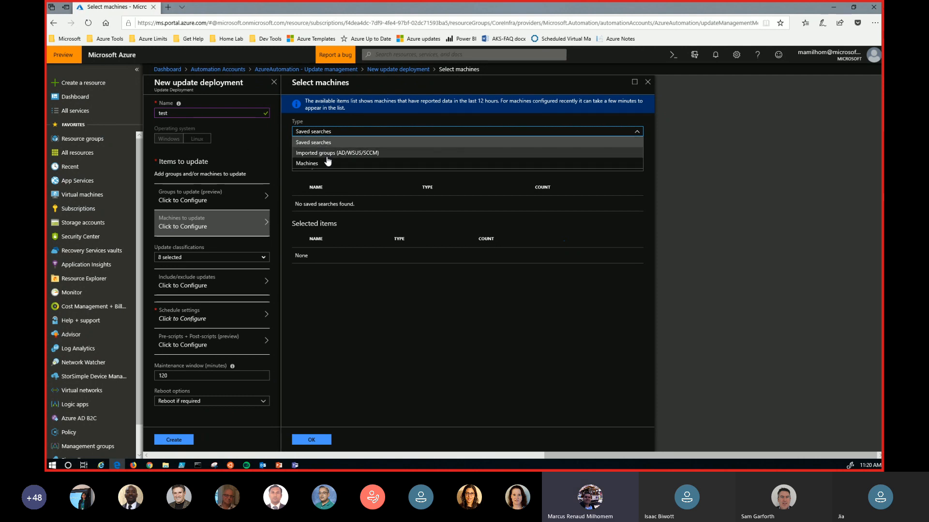
pyautogui.click(317, 165)
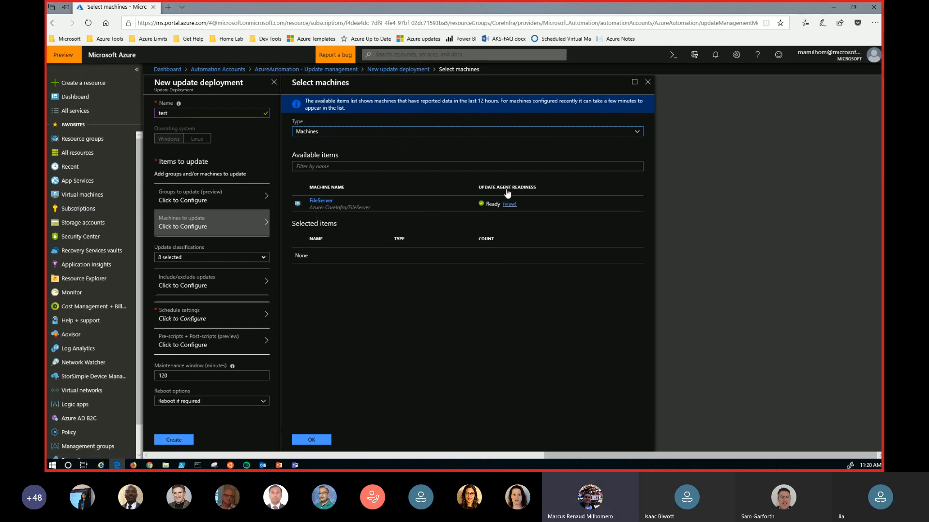
pyautogui.click(647, 82)
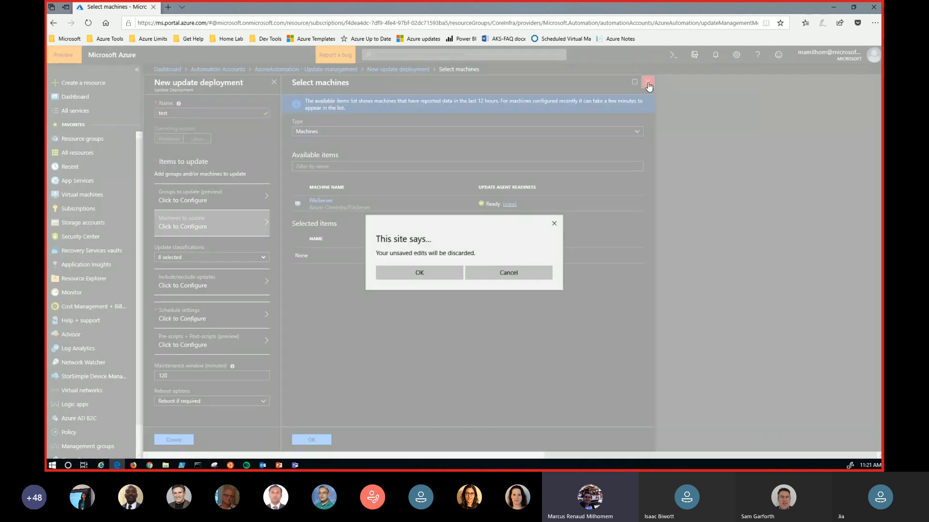
pyautogui.click(431, 274)
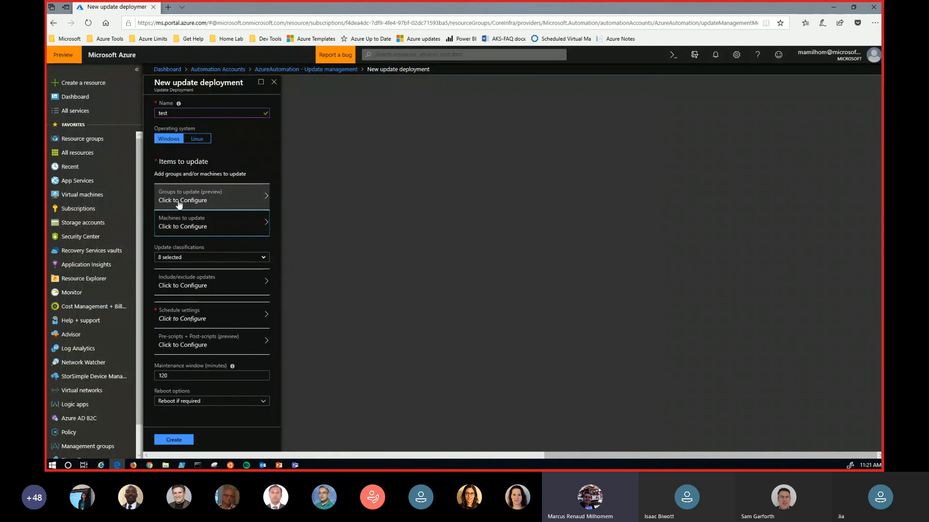
# - Define an Azure group to update using both MS Azure Internal subscriptions and all of their resource groups
pyautogui.click(177, 202)
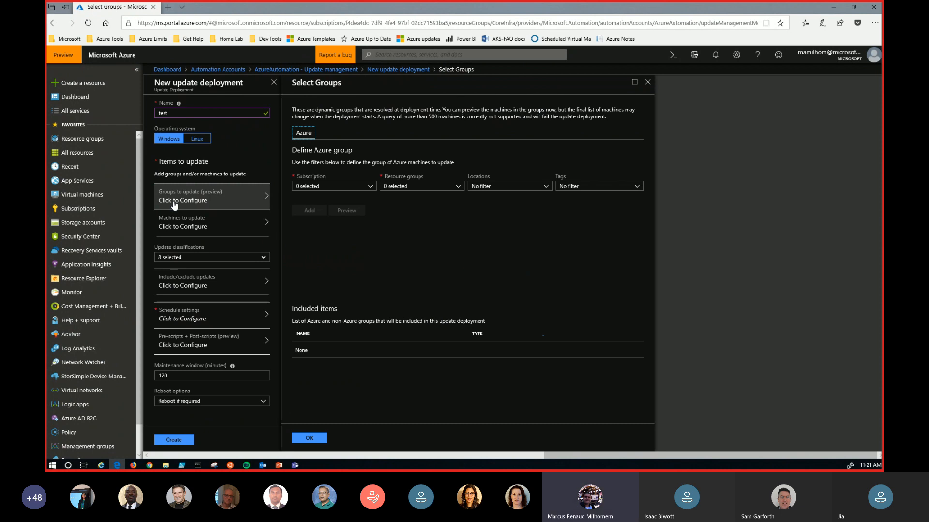
pyautogui.click(367, 188)
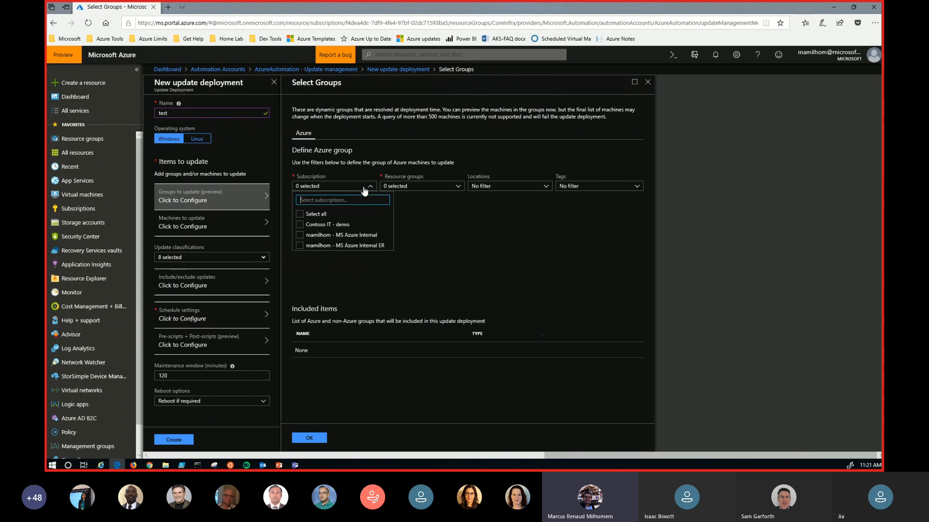
pyautogui.click(300, 235)
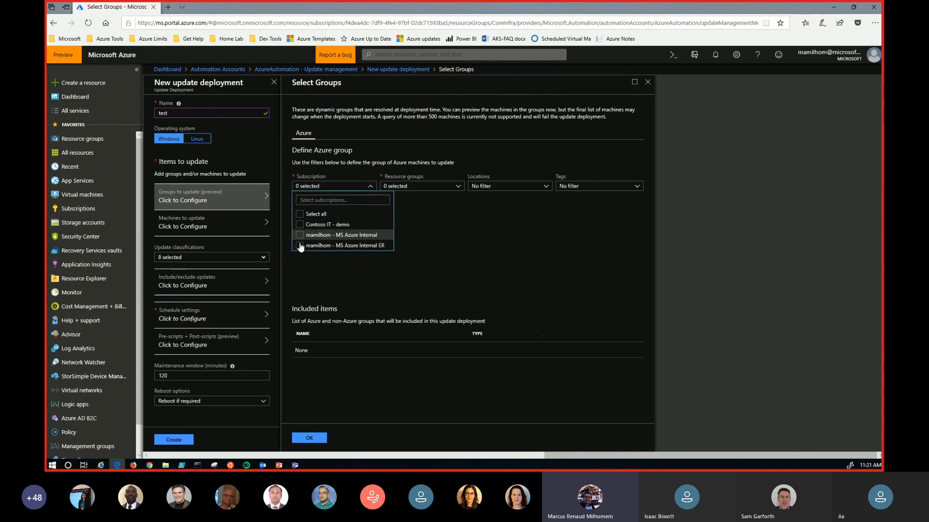
pyautogui.click(300, 246)
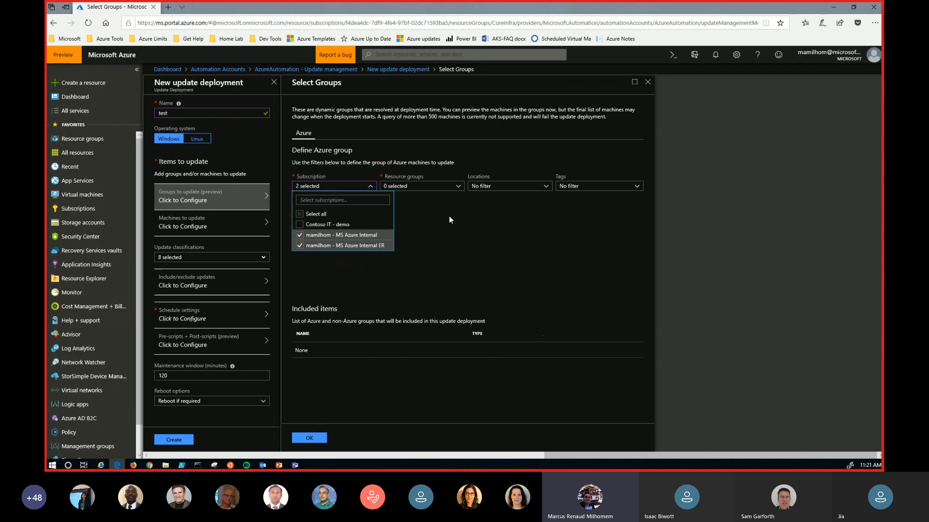
pyautogui.click(433, 193)
pyautogui.click(452, 190)
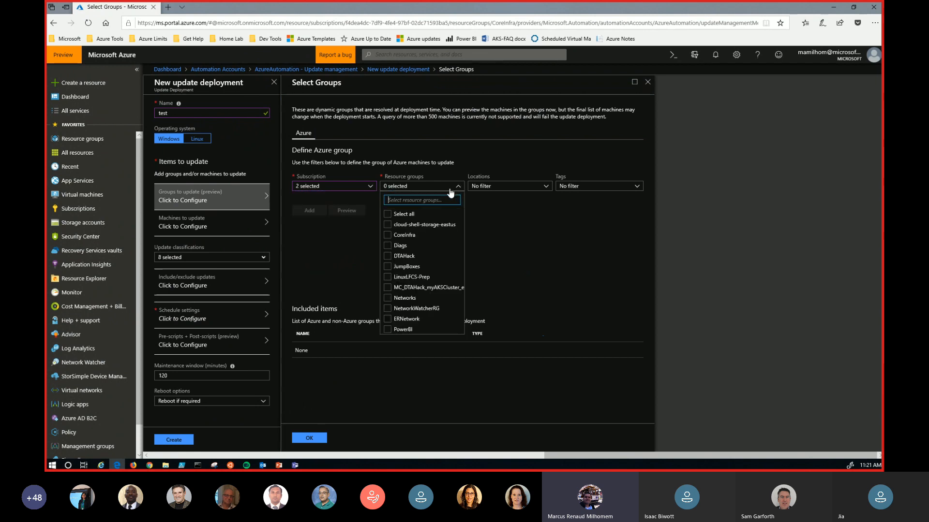
pyautogui.click(389, 214)
pyautogui.click(514, 223)
# - Filter the Azure group by all locations and the service tag default/web-app, and discard the group definition
pyautogui.click(529, 188)
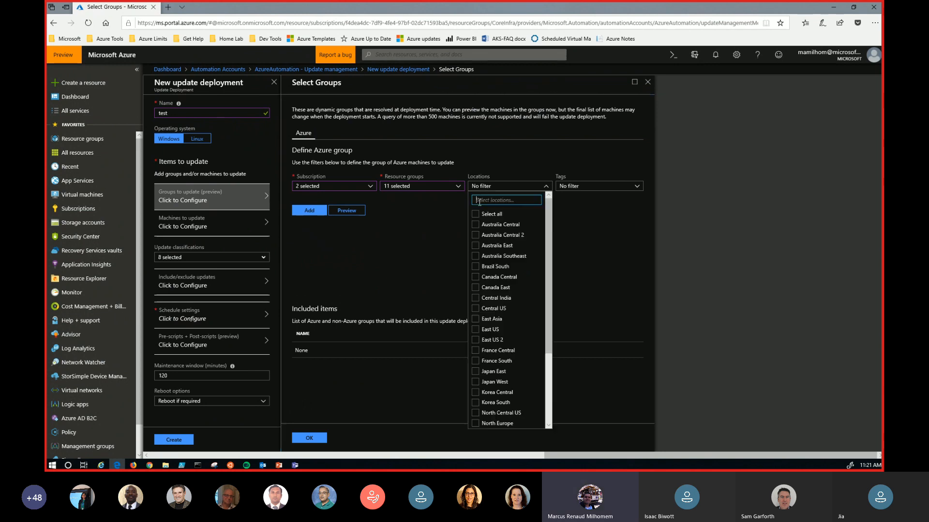
pyautogui.click(475, 214)
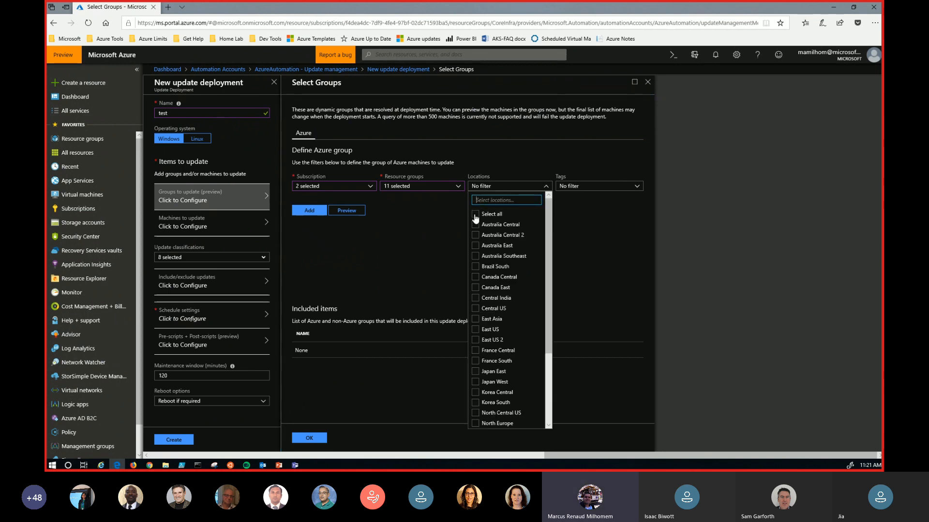
pyautogui.click(594, 219)
pyautogui.click(617, 187)
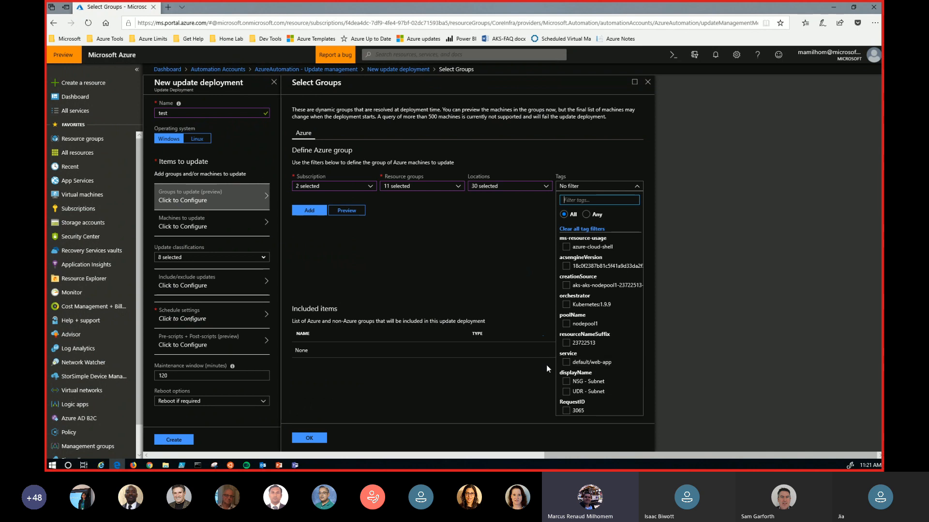
pyautogui.click(566, 362)
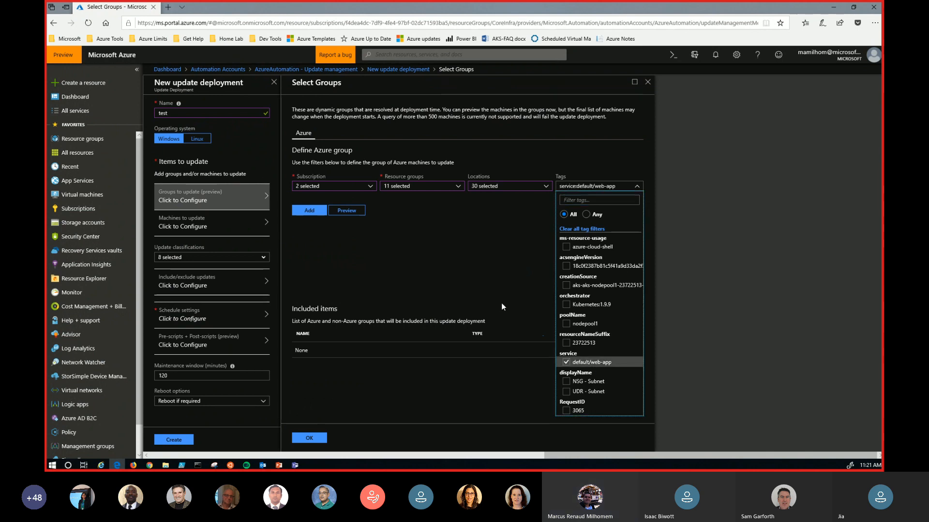
pyautogui.click(501, 302)
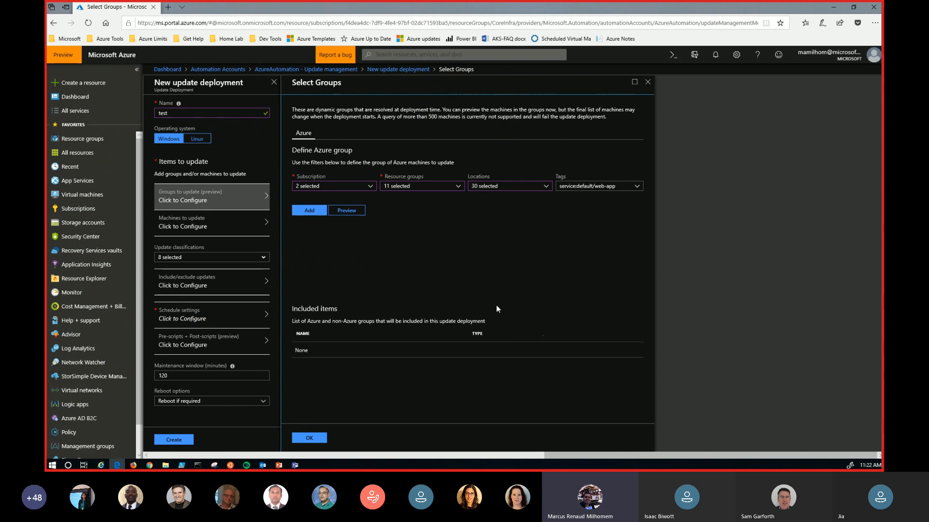
pyautogui.click(647, 82)
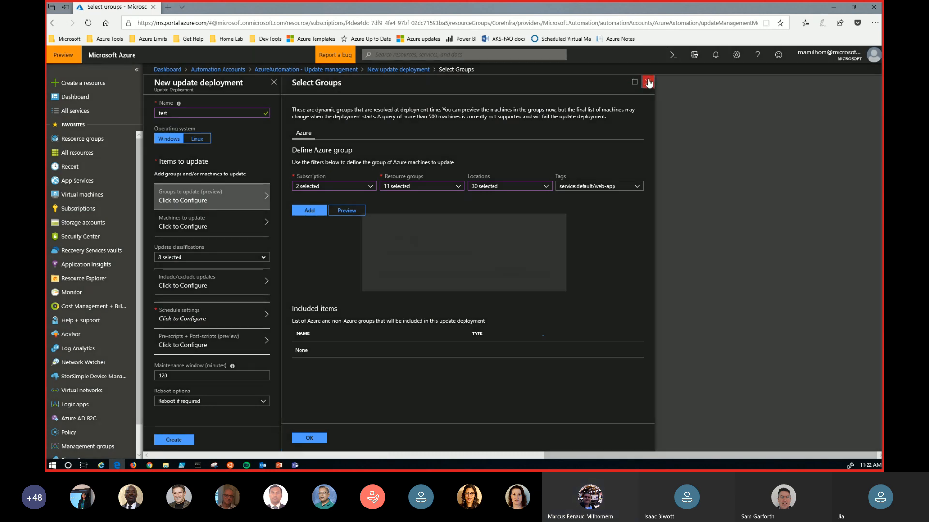
pyautogui.click(446, 272)
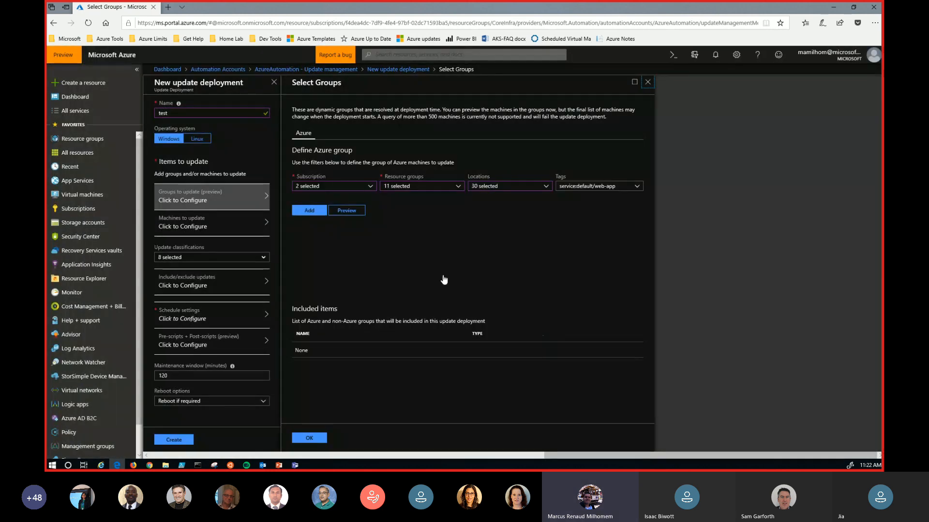
# - Deselect all update classifications for the new deployment
pyautogui.click(212, 259)
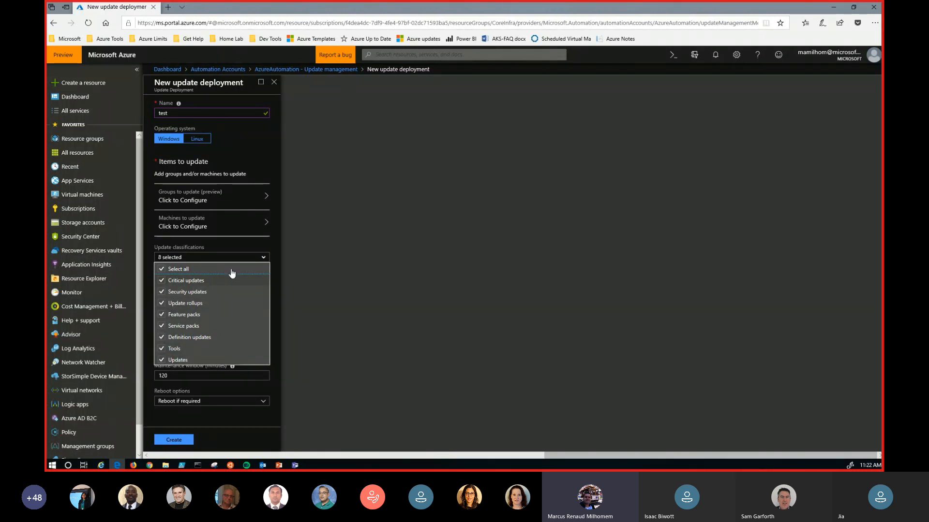
pyautogui.click(166, 271)
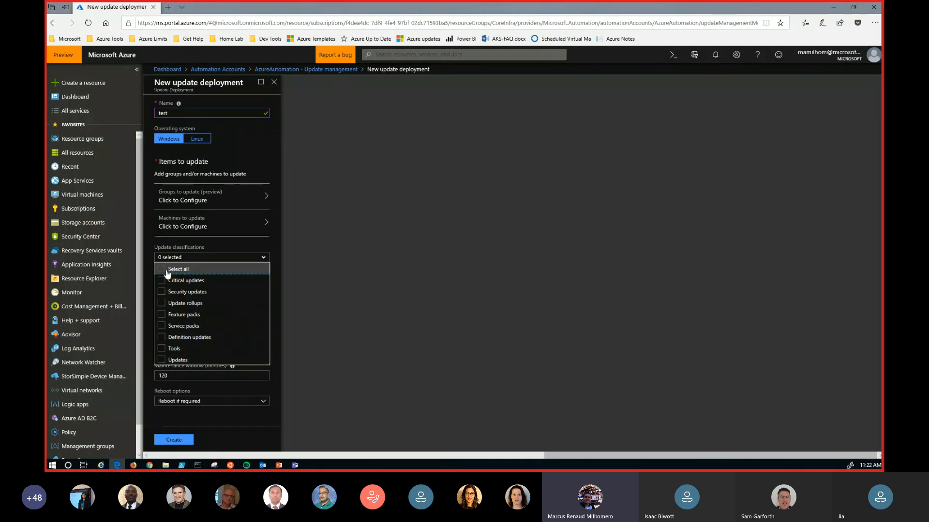
pyautogui.click(233, 263)
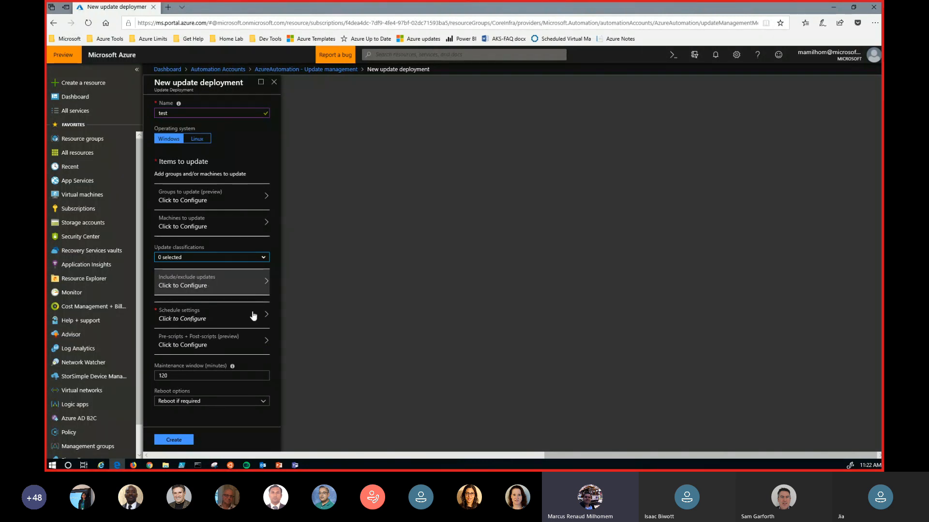
# - Schedule the deployment to recur every 1 week on Sunday
pyautogui.click(186, 323)
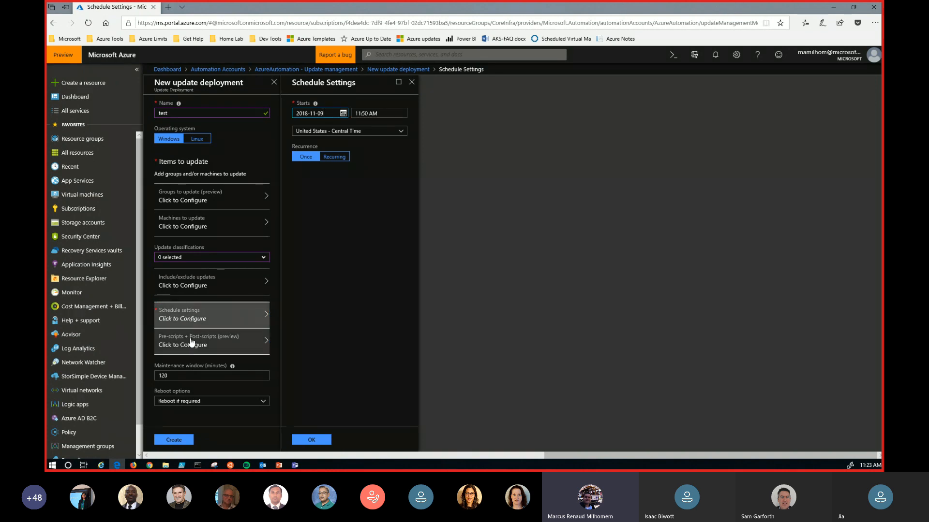
pyautogui.click(333, 156)
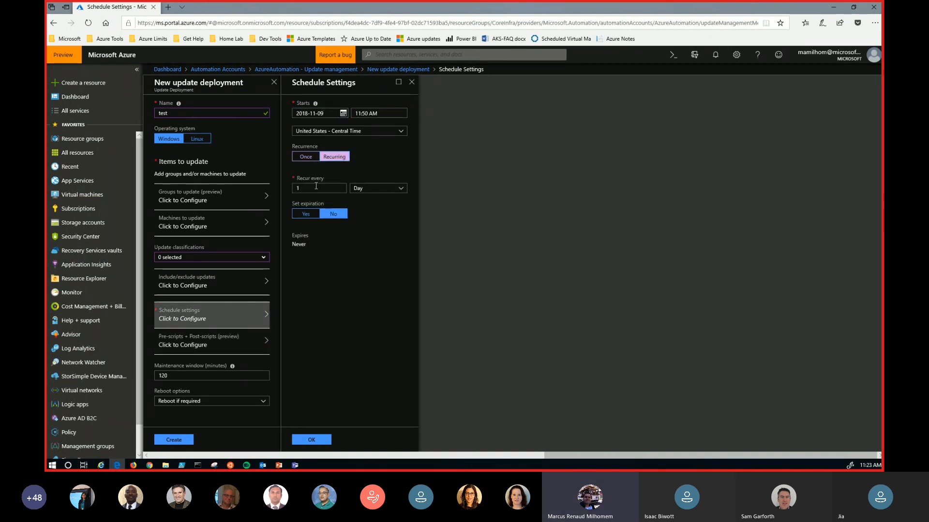
pyautogui.click(375, 188)
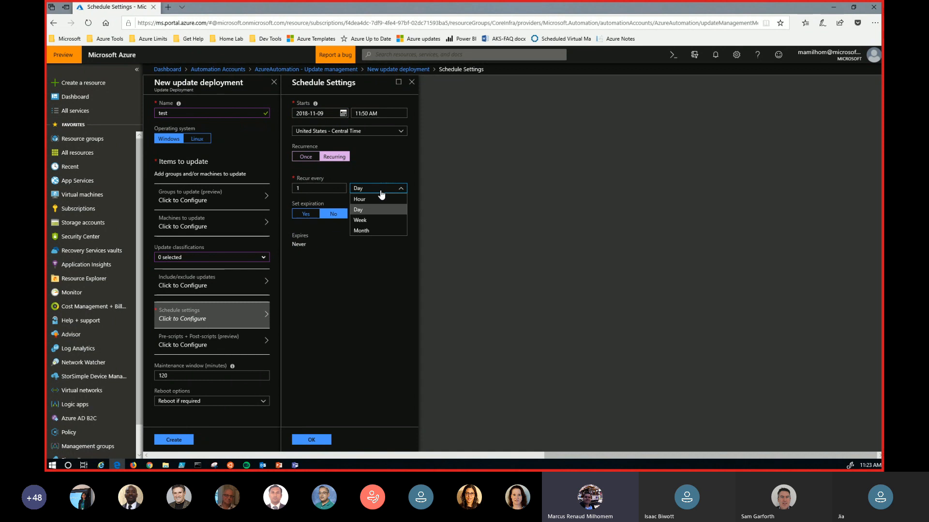
pyautogui.click(375, 221)
pyautogui.click(299, 312)
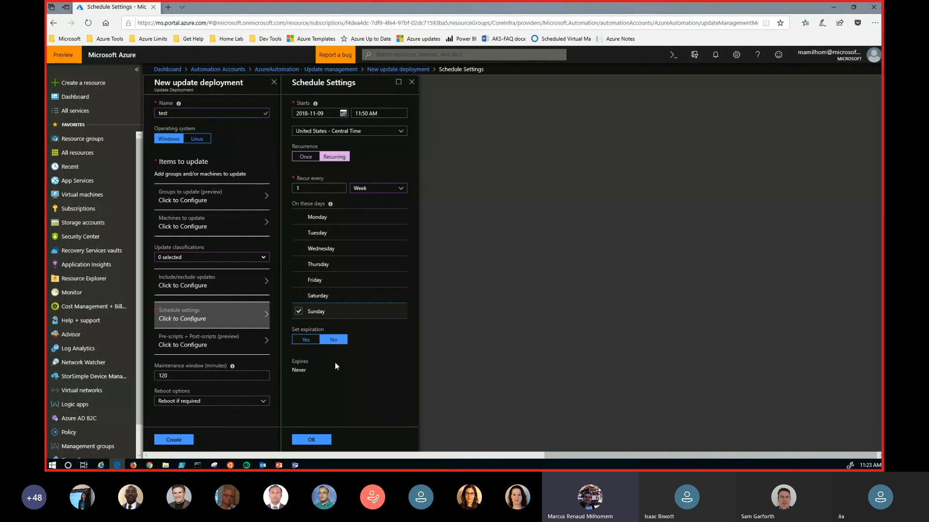
pyautogui.click(317, 442)
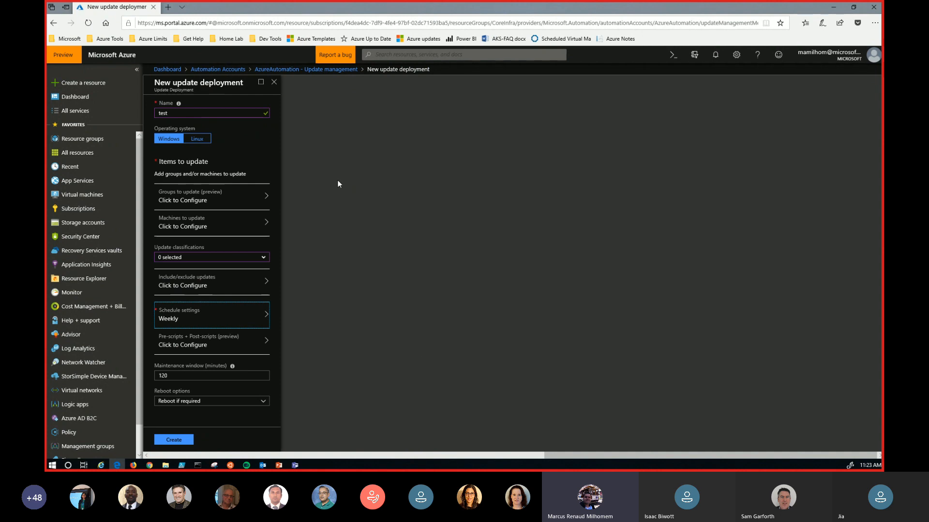
# - Review the available pre-scripts and post-scripts, the maintenance window and the reboot options of the new deployment
pyautogui.click(191, 347)
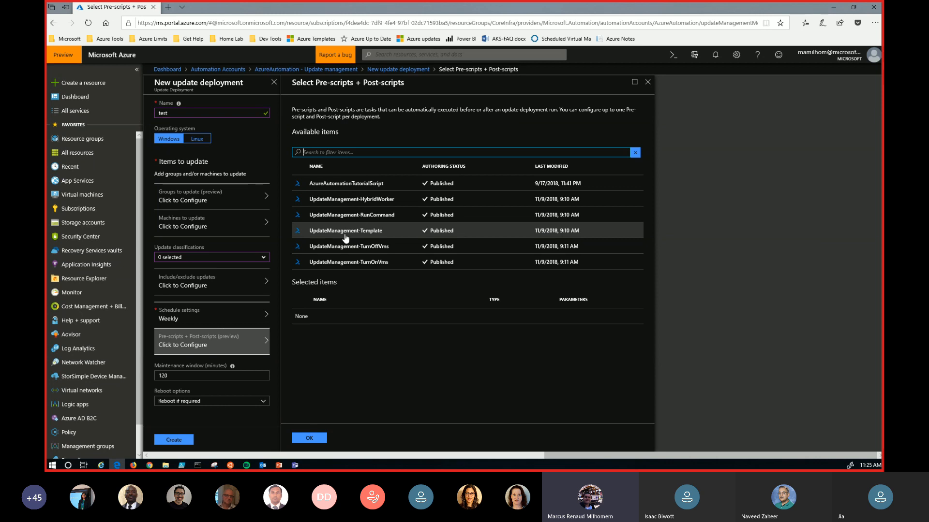
pyautogui.click(649, 82)
pyautogui.doubleClick(160, 376)
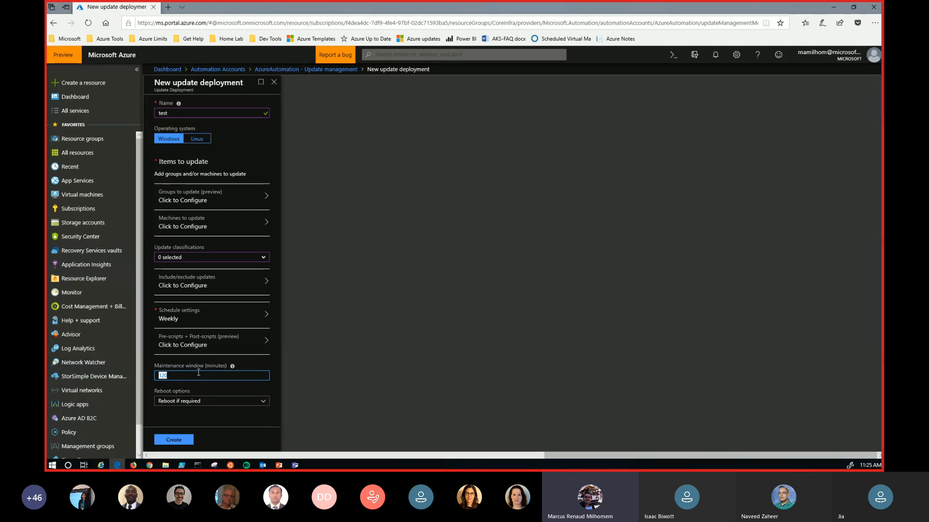
pyautogui.click(235, 402)
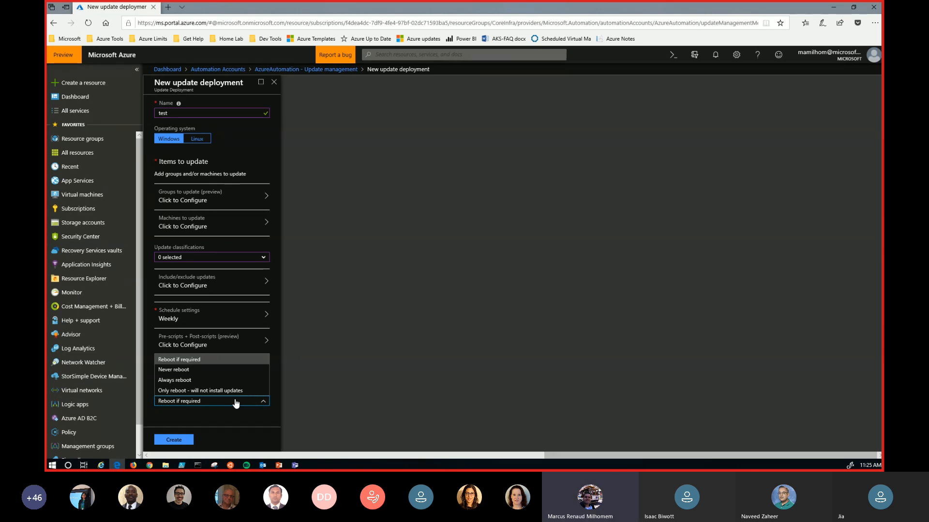
pyautogui.click(216, 421)
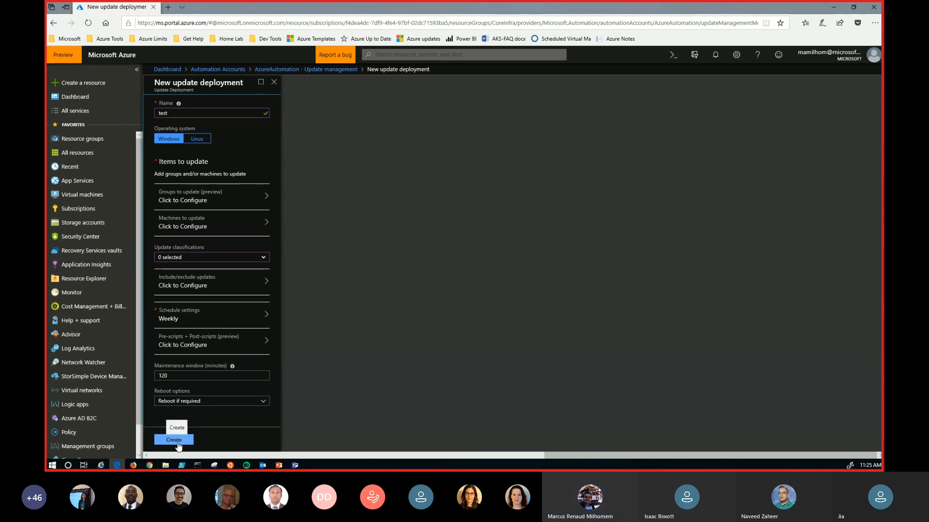
# - Discard the unsaved new update deployment and show the automation account's update deployment runs
pyautogui.click(274, 82)
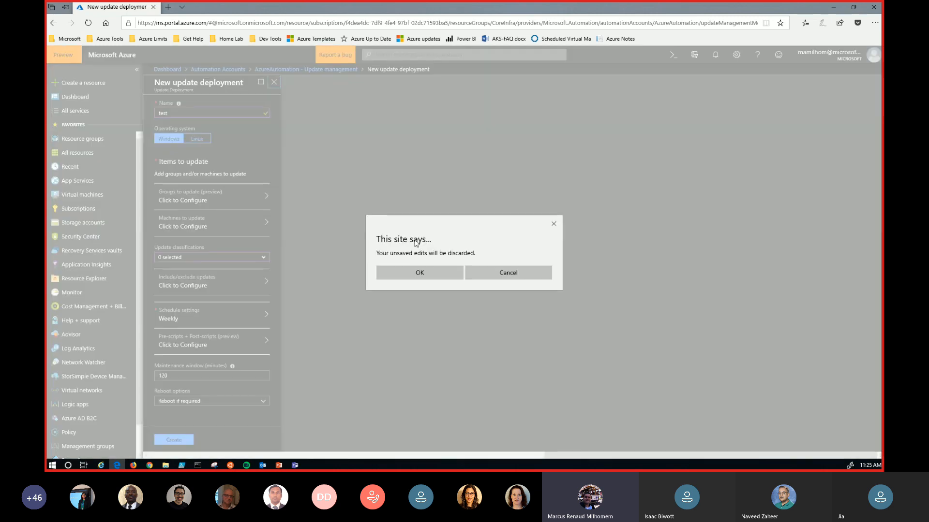
pyautogui.click(421, 272)
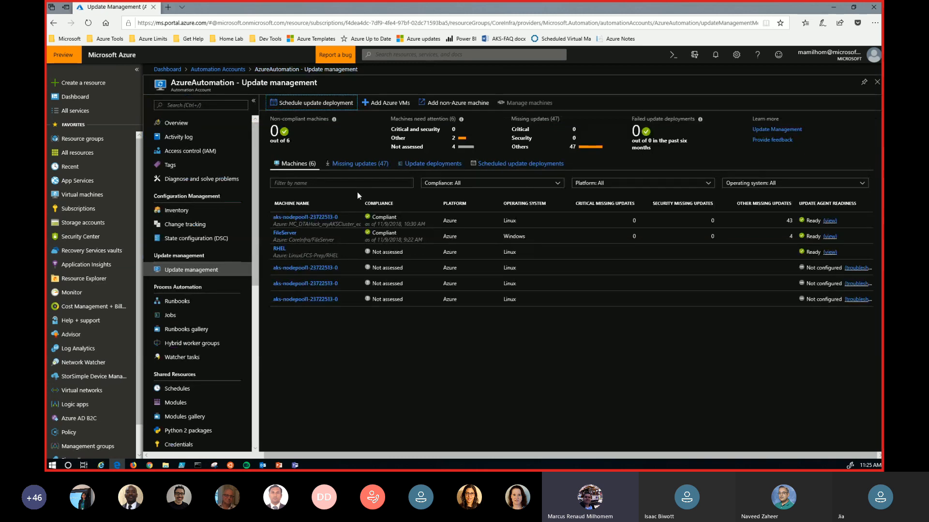
pyautogui.click(445, 168)
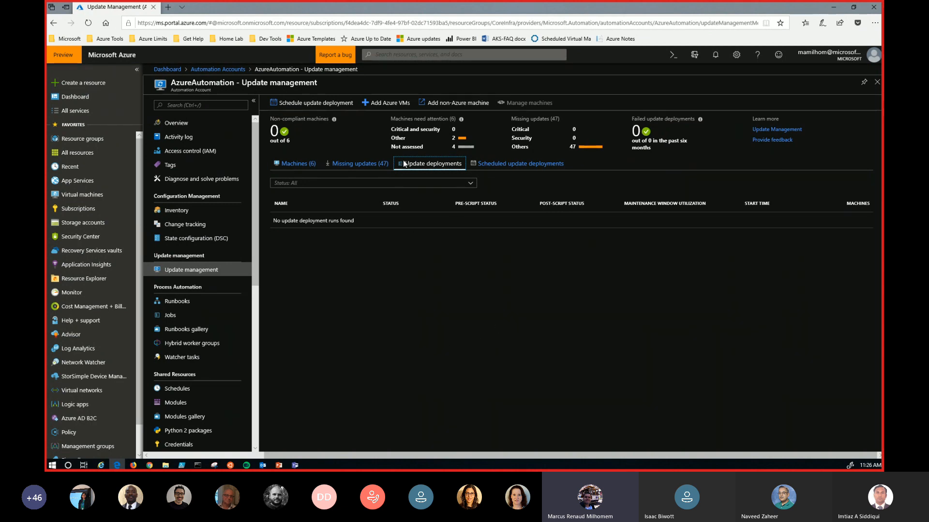
# - Review the Azure VMs offered for Update Management, select all listed machines, and leave without enabling any
pyautogui.click(386, 106)
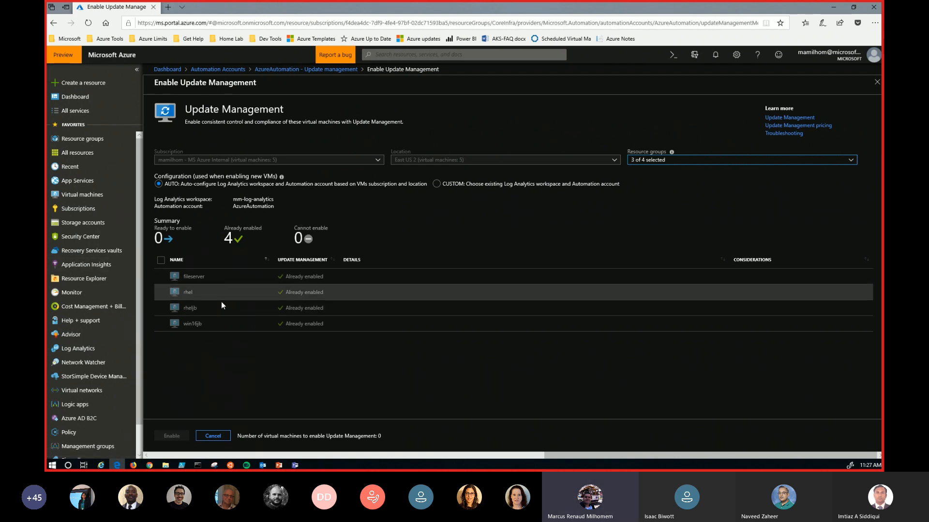
pyautogui.click(160, 261)
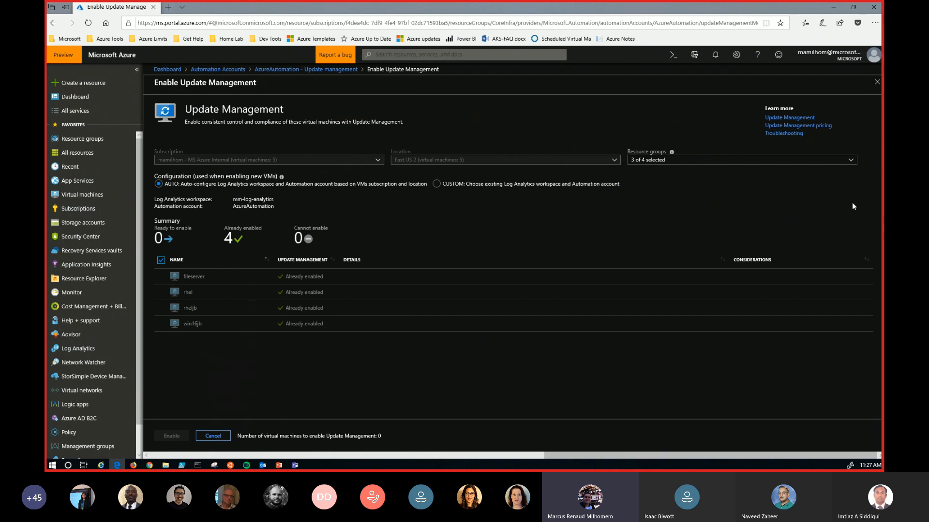
pyautogui.click(876, 81)
# - Switch to the PowerPoint presentation, run the slide show from the Demo slide and advance to the Microsoft IT quote
pyautogui.click(834, 7)
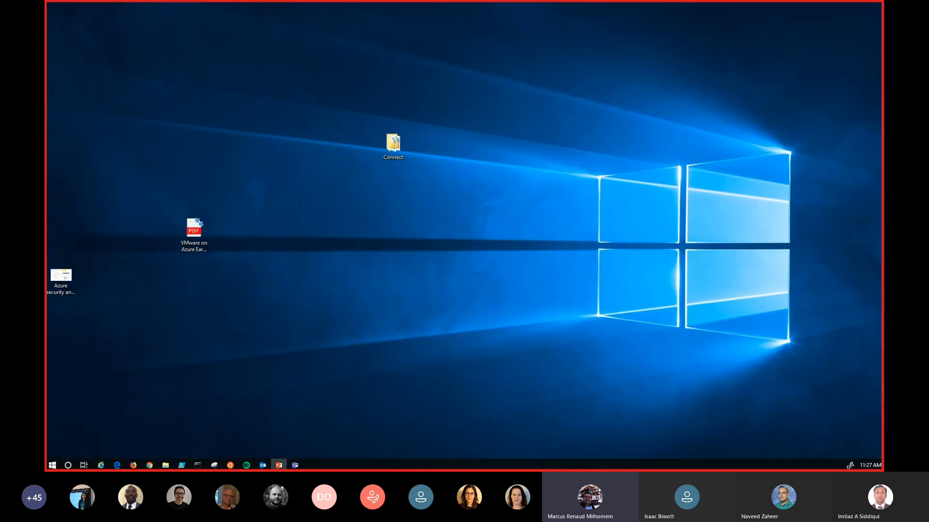
pyautogui.hotkey('shift', 'F5')
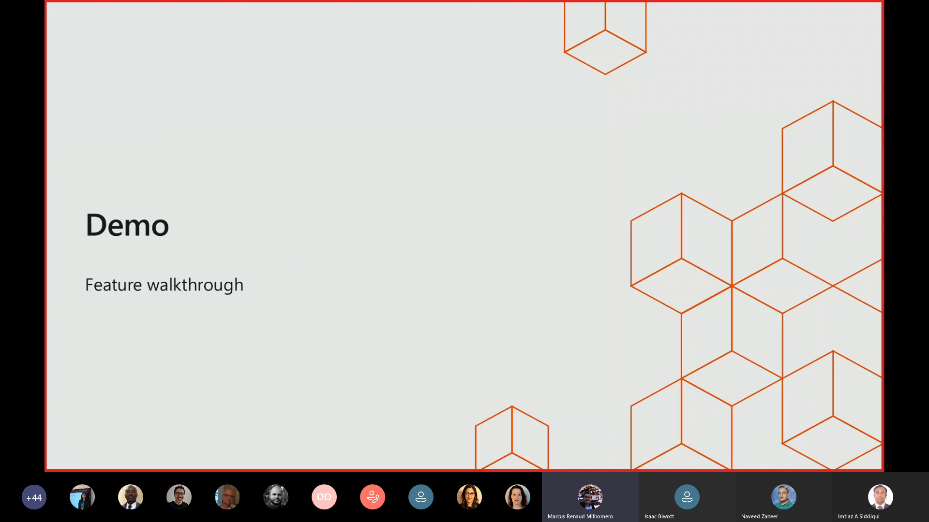
pyautogui.press('Right')
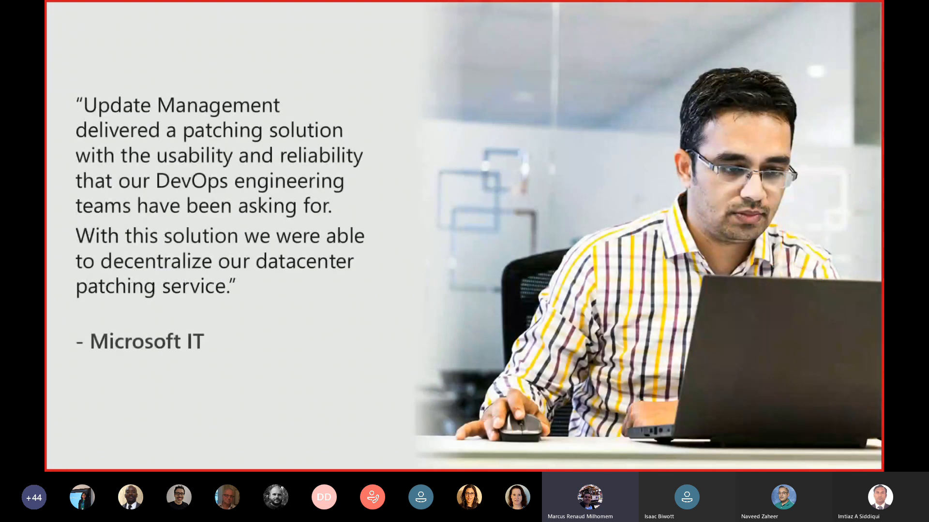
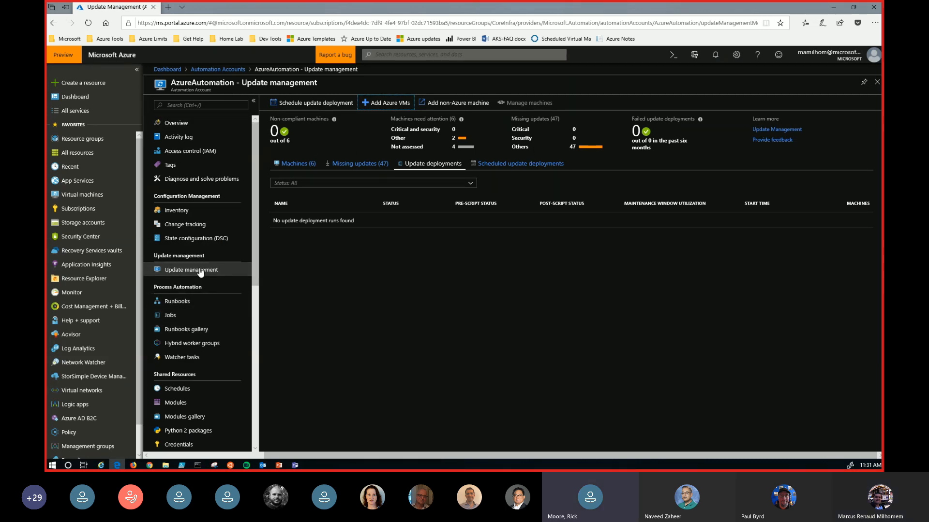
# - Open the onboarding of Azure VMs and try mc_dtahack_myakscluster_eastus2 in place of linuxlfcs-prep in the resource group filter
pyautogui.click(384, 100)
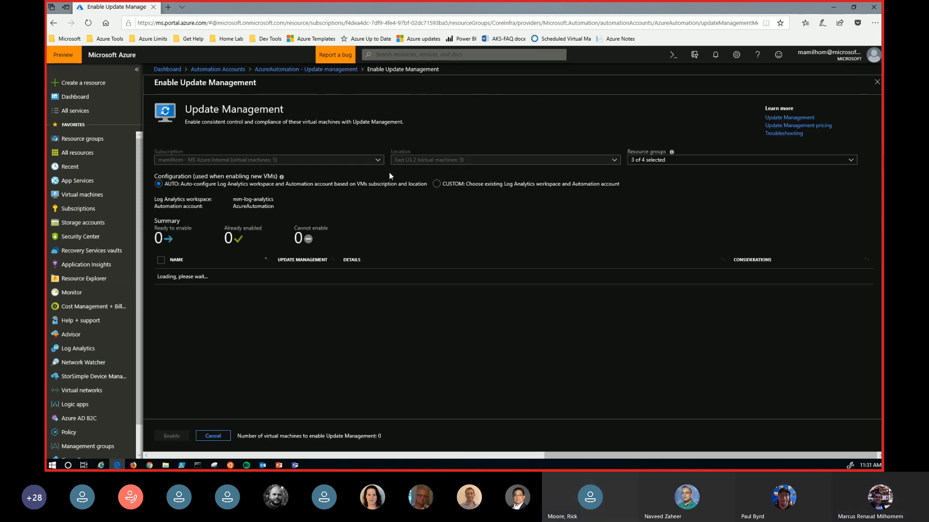
pyautogui.click(706, 164)
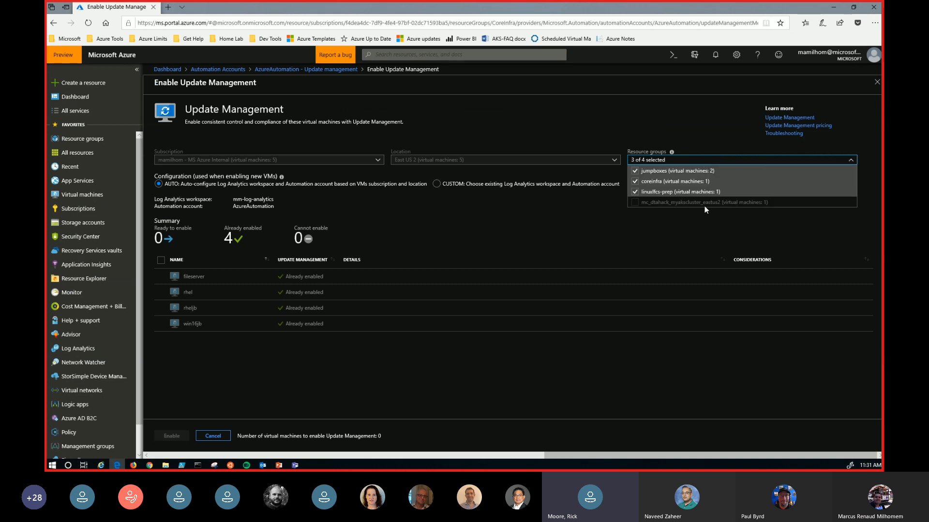
pyautogui.click(635, 202)
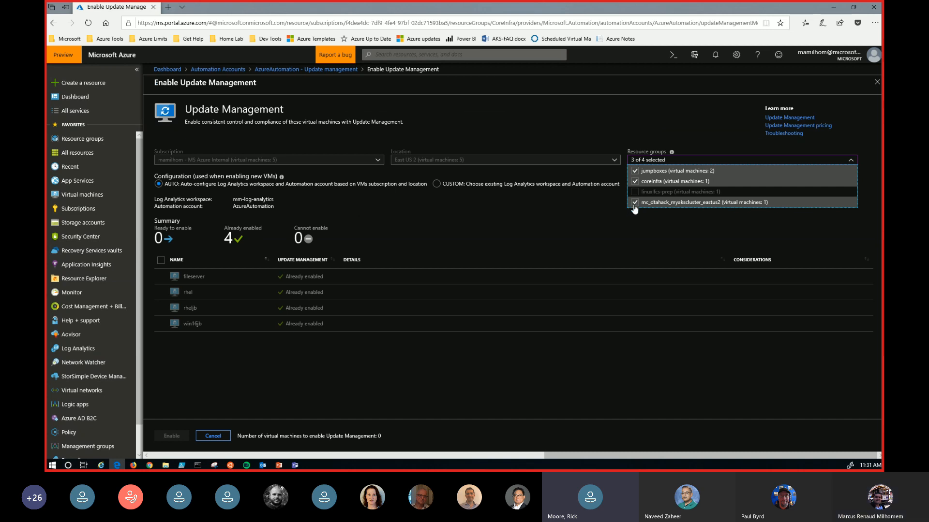
pyautogui.click(634, 203)
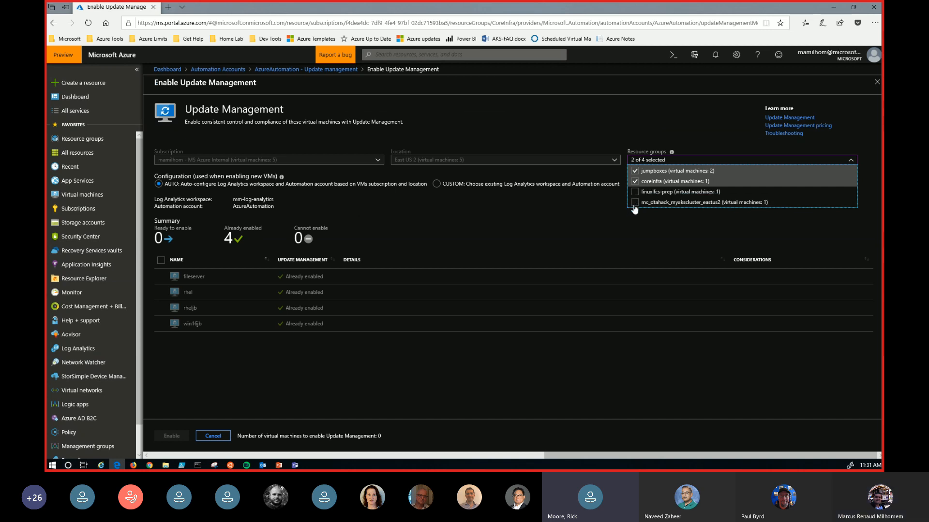
# - Try smaller resource group combinations in the filter and finish with jumpboxes, coreinfra and linuxlfcs-prep selected
pyautogui.click(635, 171)
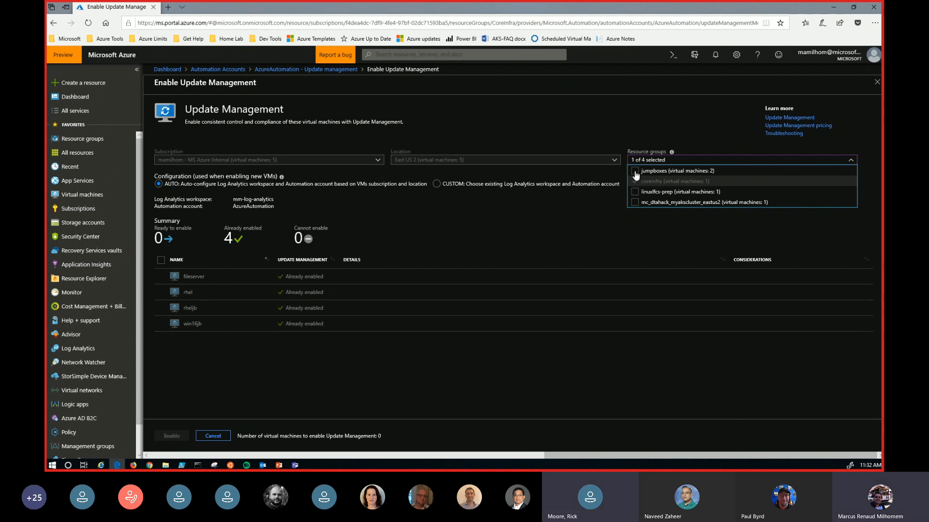
pyautogui.click(634, 171)
pyautogui.click(634, 192)
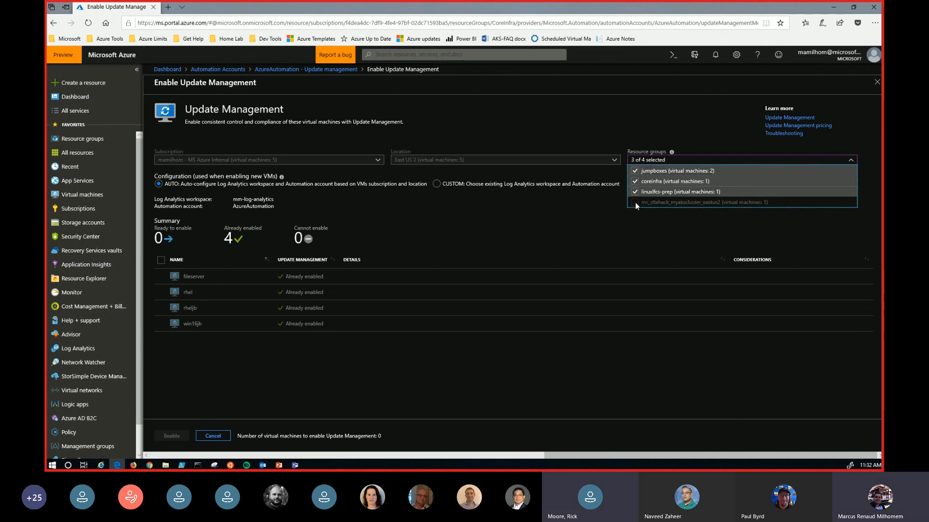
pyautogui.click(634, 191)
pyautogui.click(634, 181)
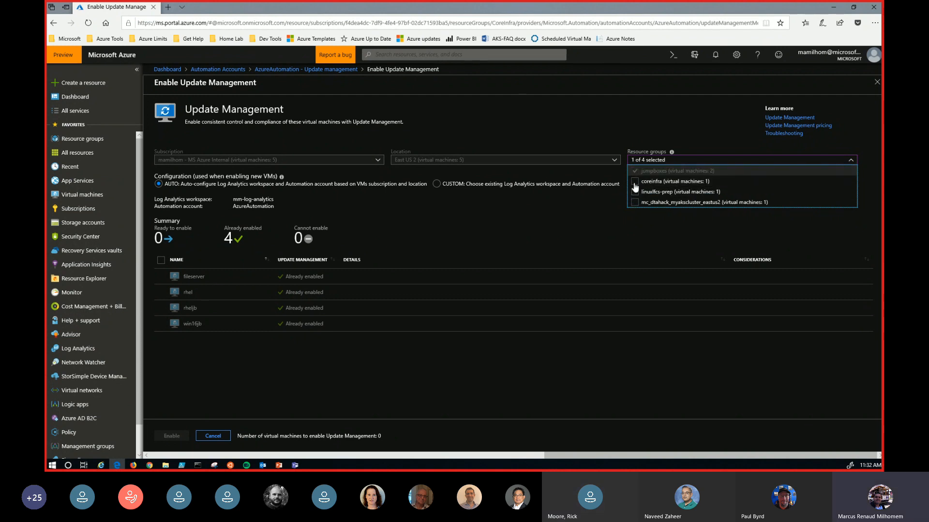
pyautogui.click(635, 181)
pyautogui.click(636, 192)
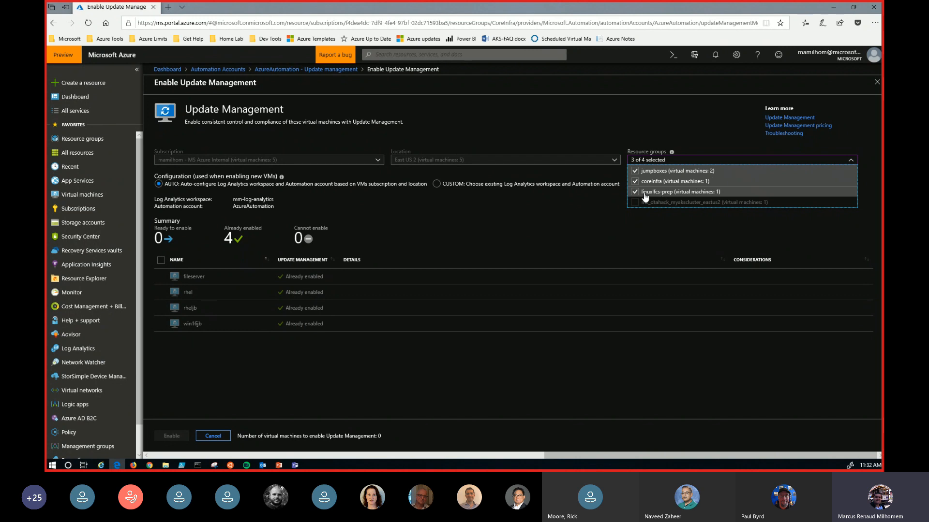
pyautogui.click(635, 192)
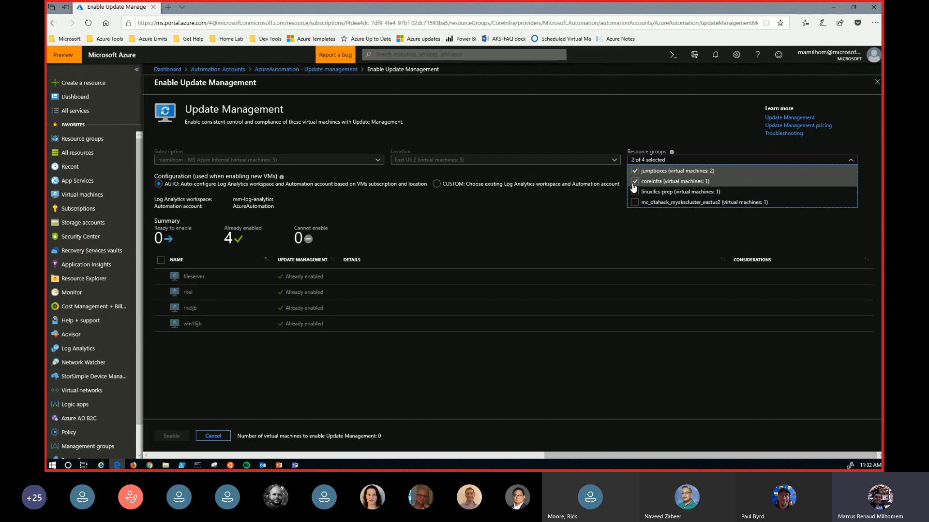
pyautogui.click(634, 182)
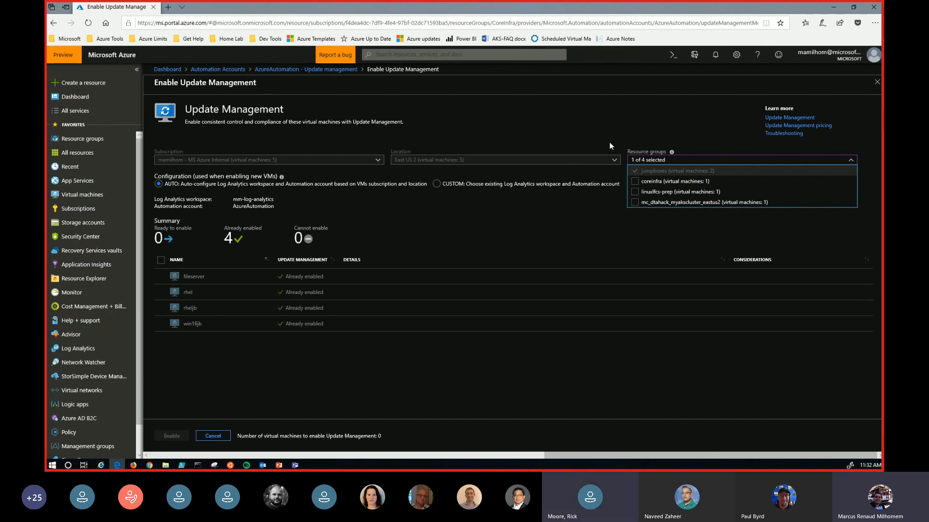
pyautogui.click(639, 184)
pyautogui.click(635, 192)
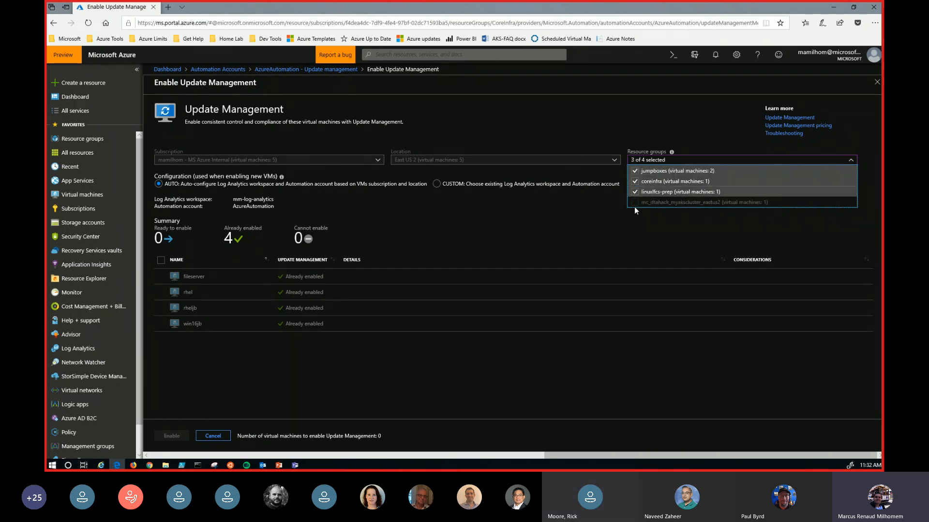
pyautogui.click(850, 162)
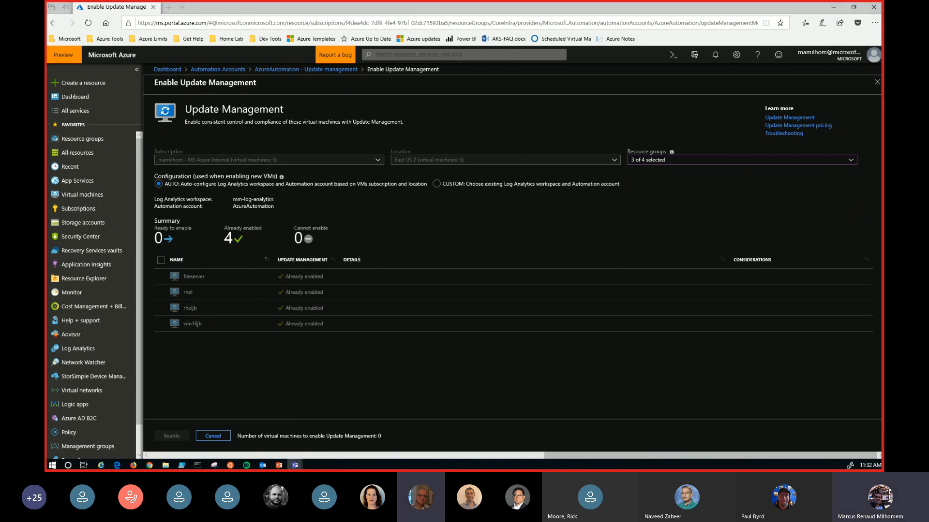
# - Switch to the Microsoft Teams meeting and post the presenter's e-mail address in the meeting chat
pyautogui.hotkey('alt', 'Tab')
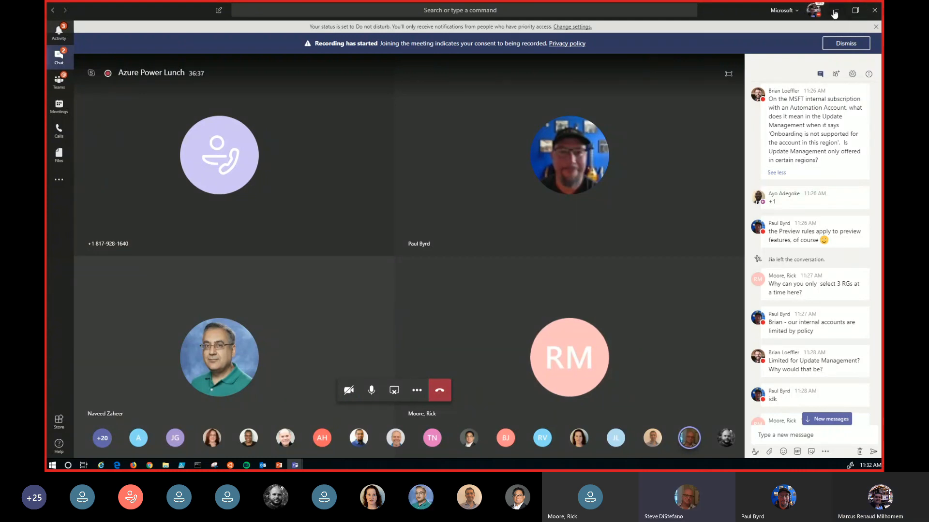
pyautogui.click(778, 435)
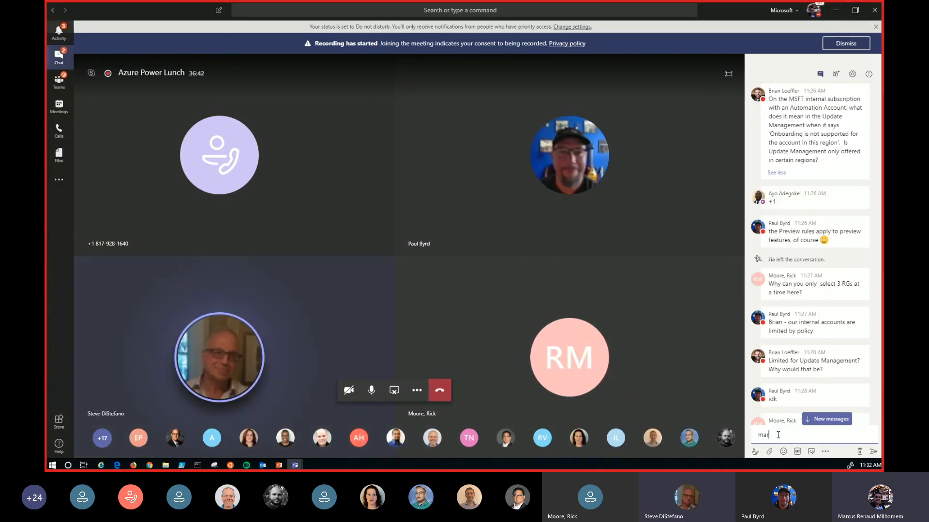
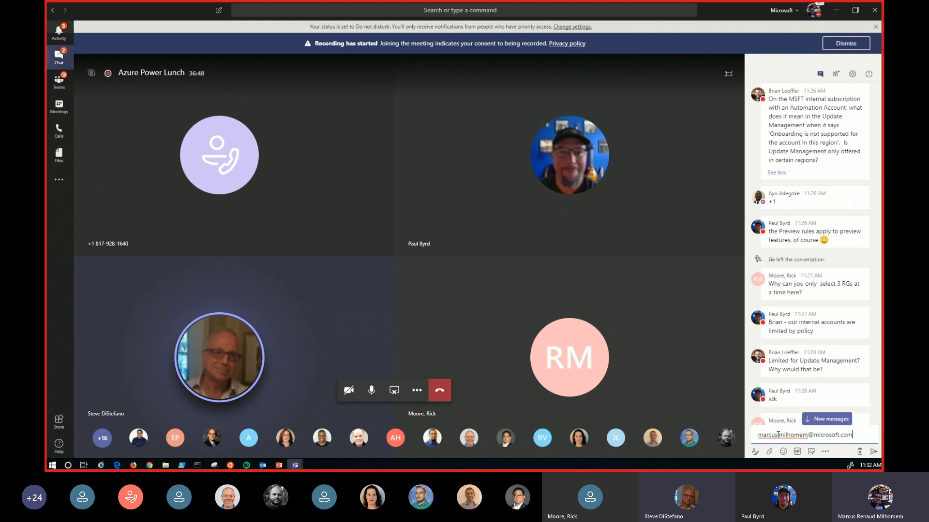
pyautogui.click(778, 435)
pyautogui.write('.')
pyautogui.press('Return')
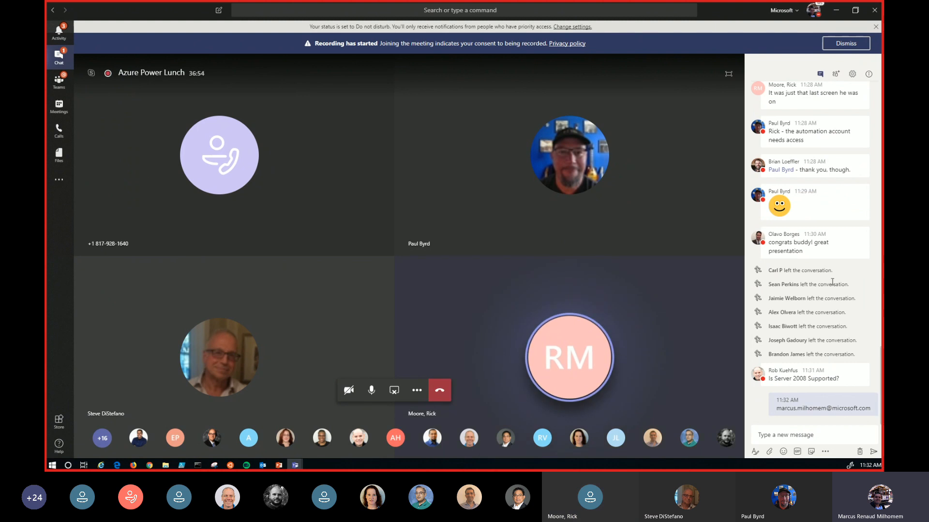
# - Read through the meeting chat from the earlier resource group and region questions down to the newest message
pyautogui.scroll(2, 831, 284)
pyautogui.scroll(4, 832, 283)
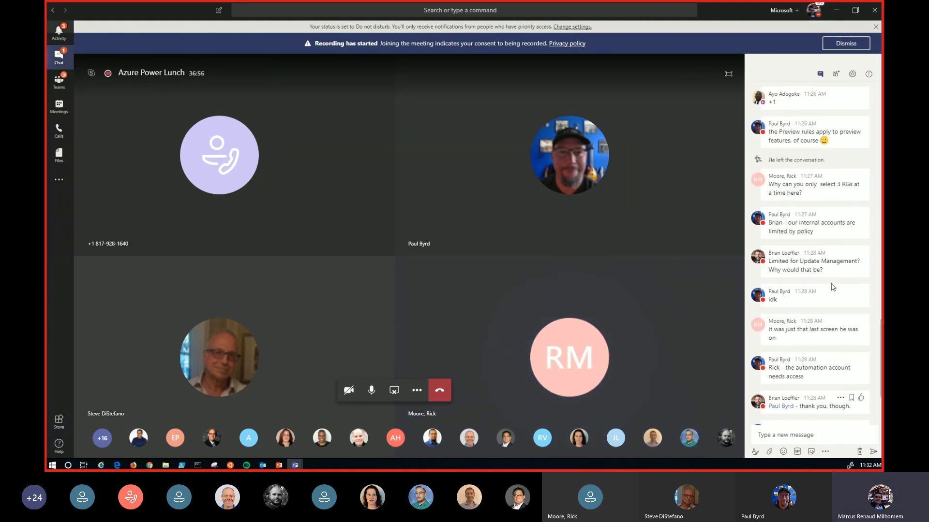
pyautogui.scroll(3, 831, 287)
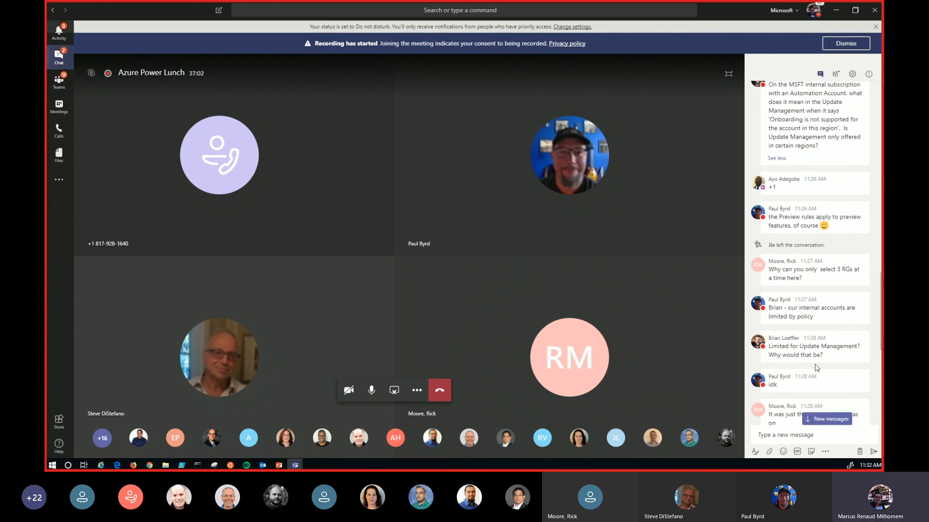
pyautogui.scroll(-2, 816, 358)
pyautogui.scroll(-5, 806, 344)
pyautogui.scroll(-5, 806, 341)
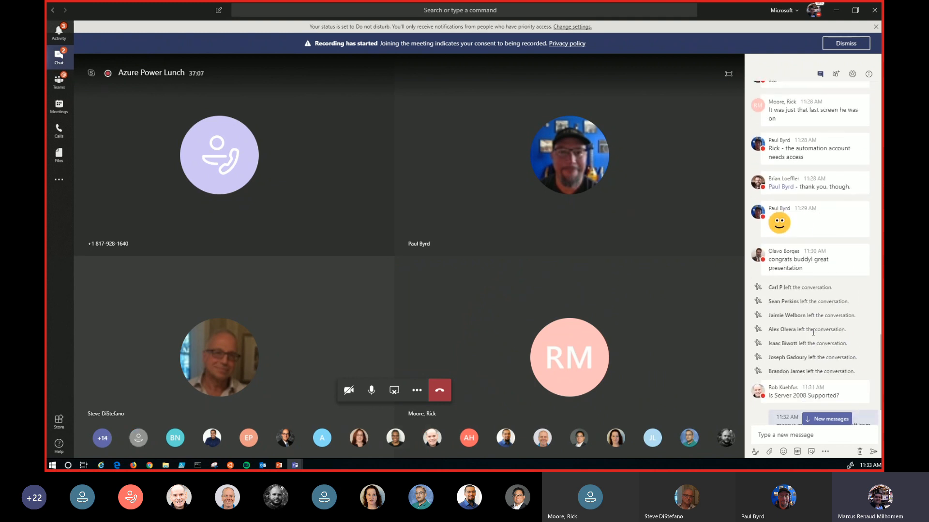
pyautogui.scroll(-2, 813, 332)
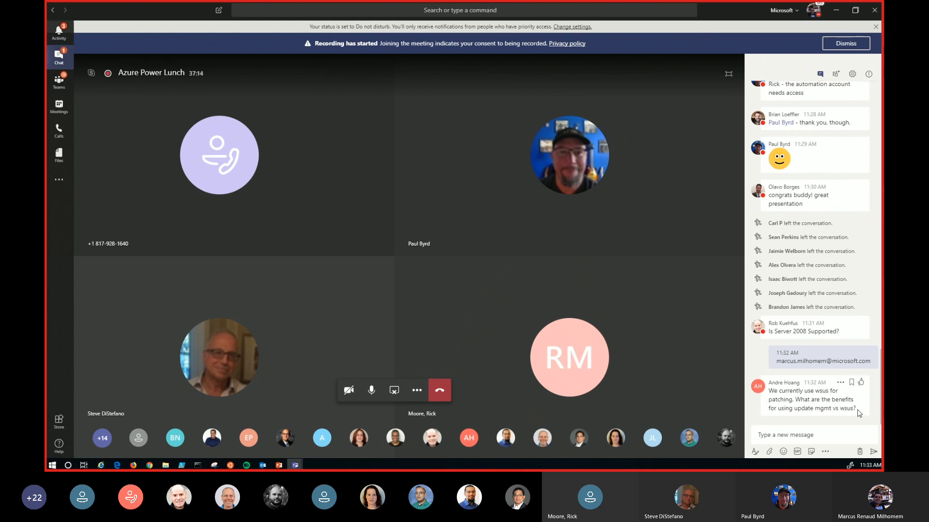
# - Highlight the chat question about the benefits of Update Management versus WSUS and check the messages around it
pyautogui.moveTo(856, 410); pyautogui.dragTo(771, 390)
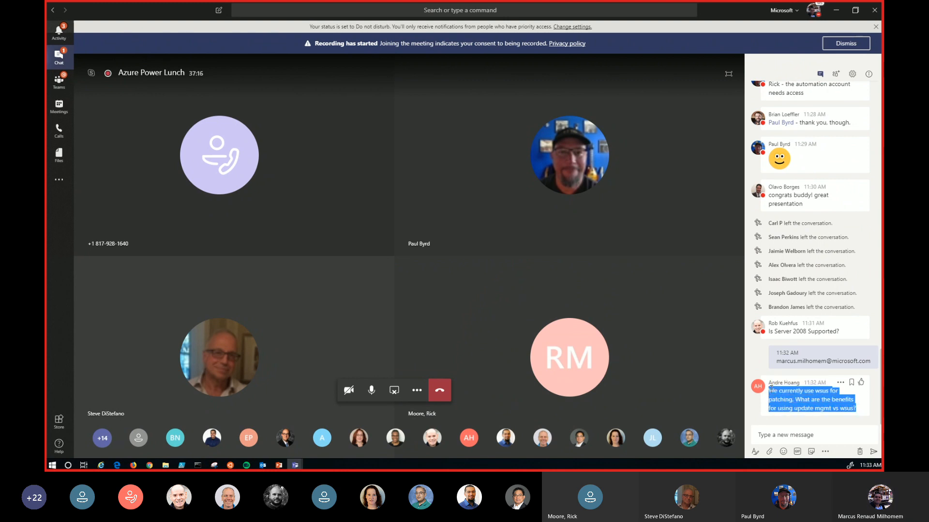
pyautogui.click(803, 398)
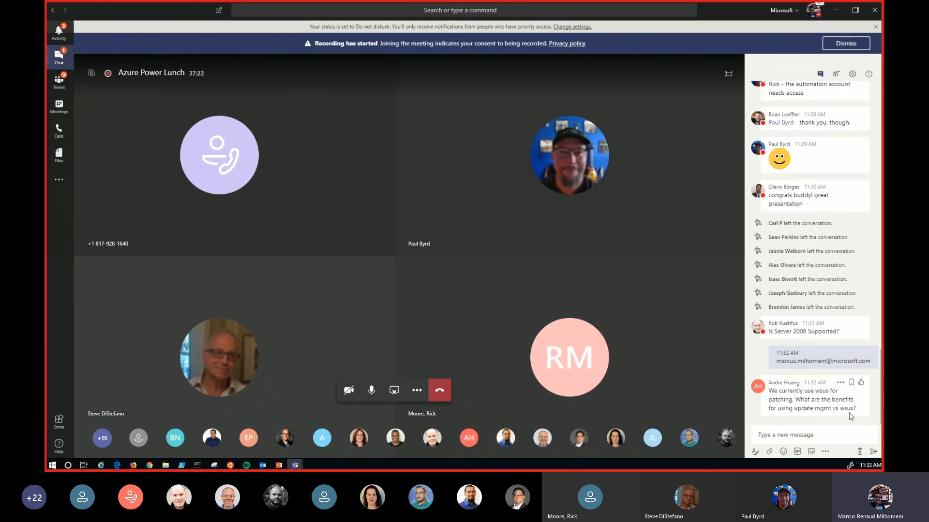
pyautogui.moveTo(859, 411); pyautogui.dragTo(770, 392)
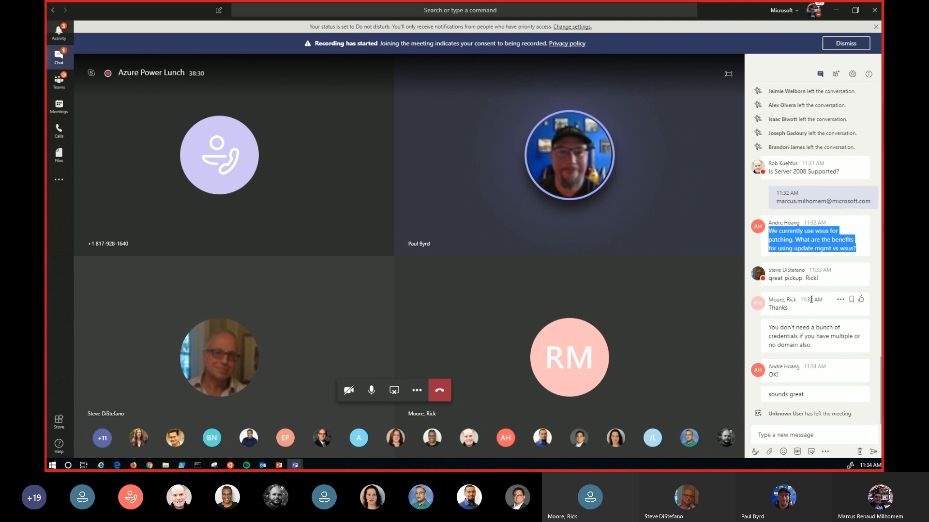
pyautogui.scroll(3, 811, 300)
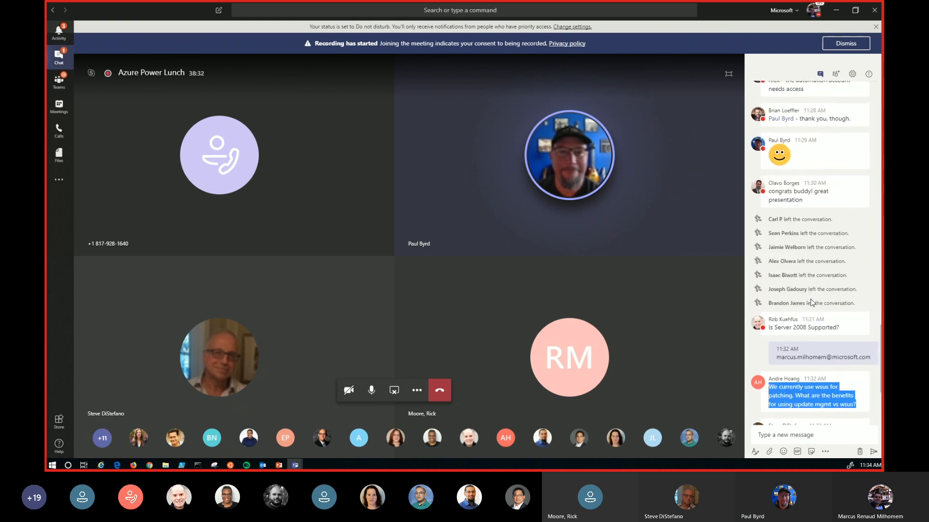
pyautogui.scroll(-3, 811, 302)
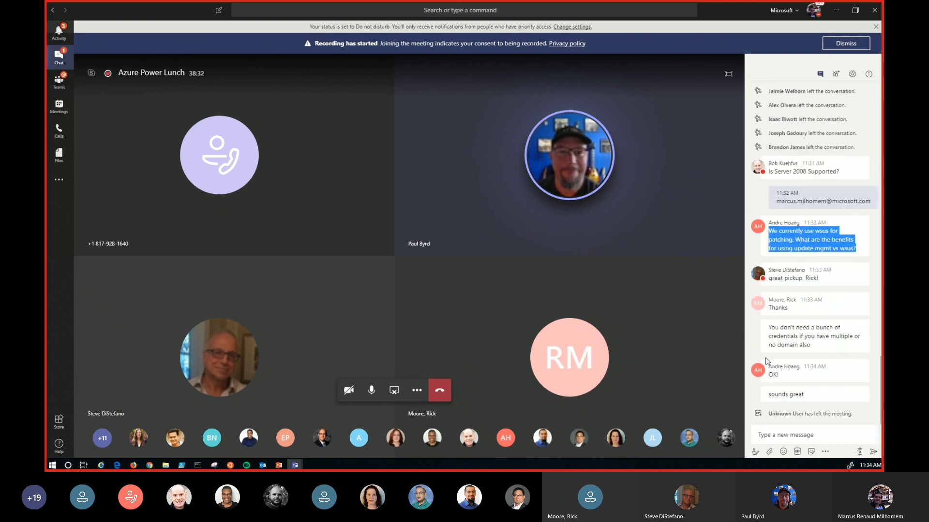